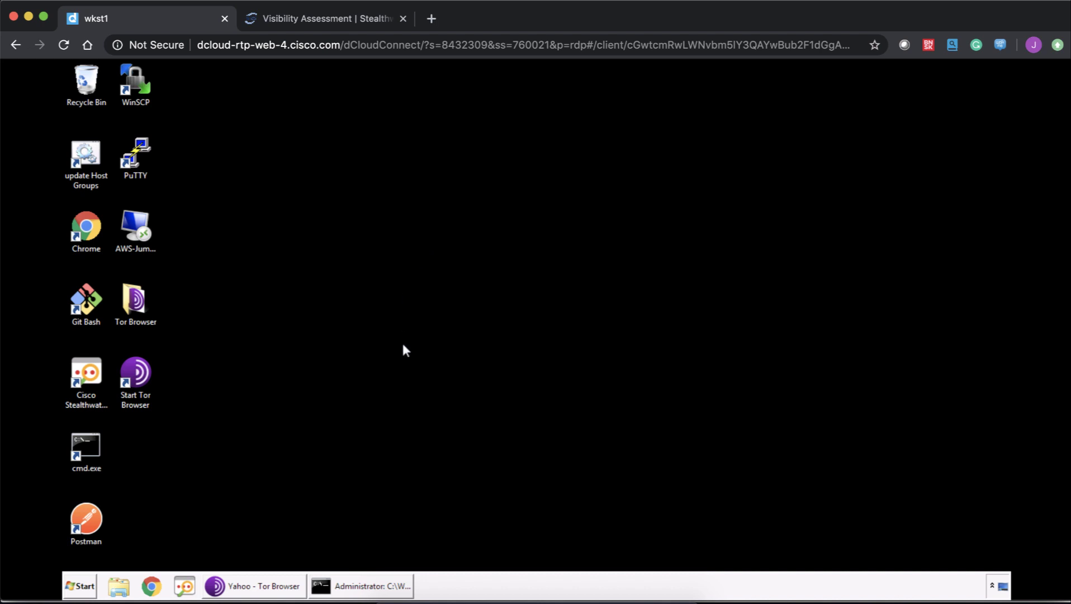
Run ipconfig in Command Prompt and select the workstation's IPv4 address 198.19.30.36
click(357, 586)
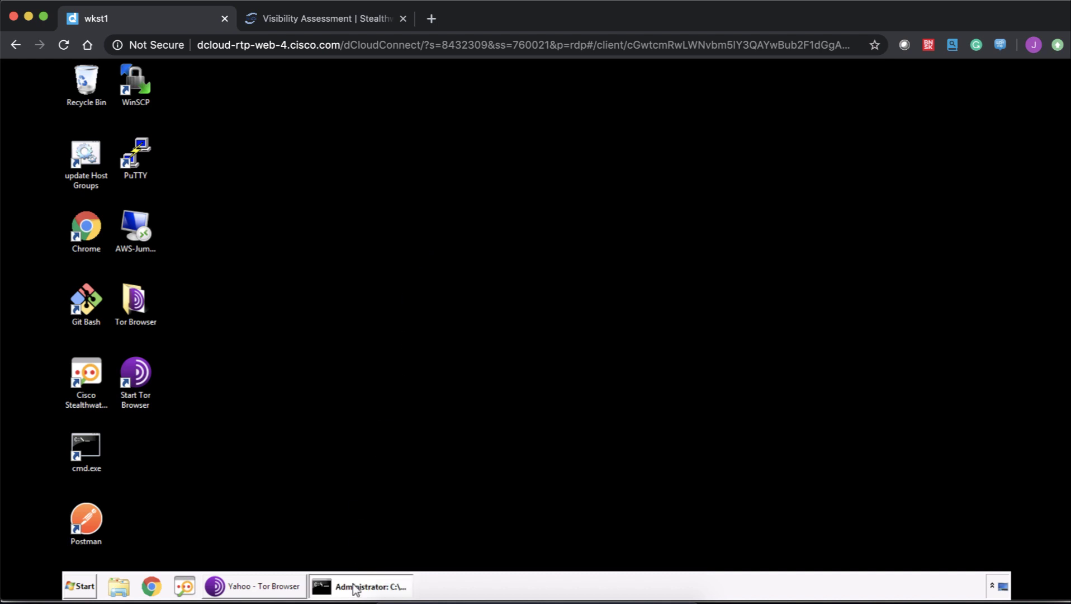
text(ipc)
text(onfo)
key(BackSpace)
key(BackSpace)
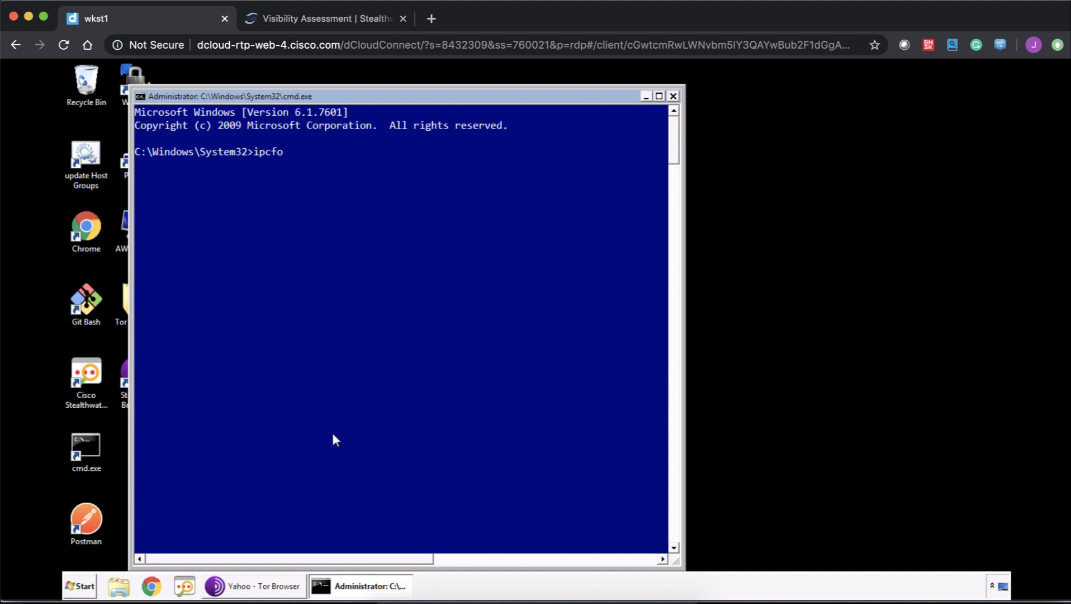
text(fig)
key(Return)
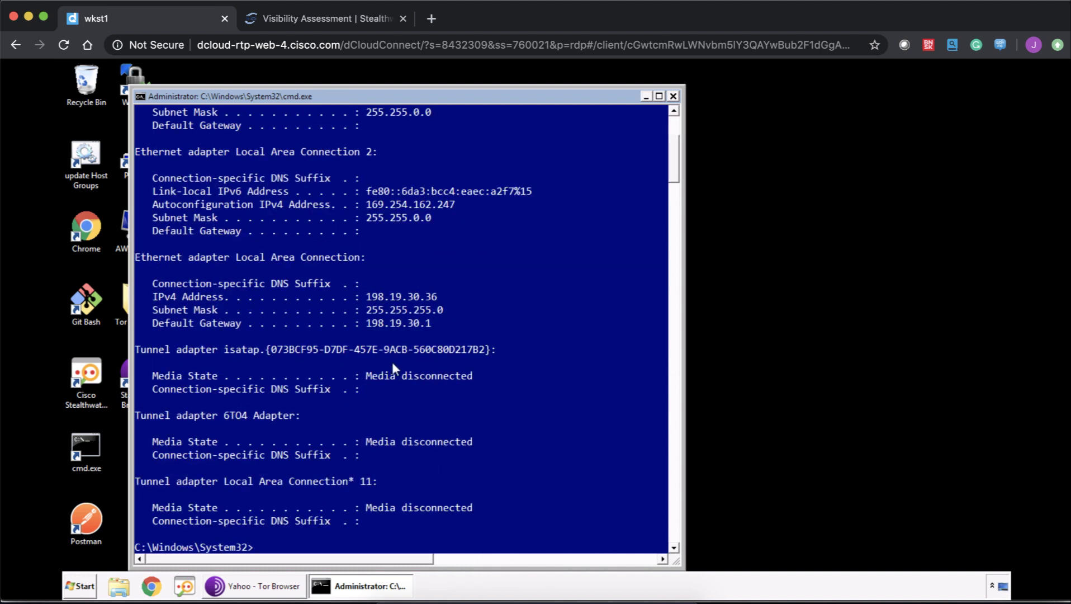
drag(365, 295, 439, 304)
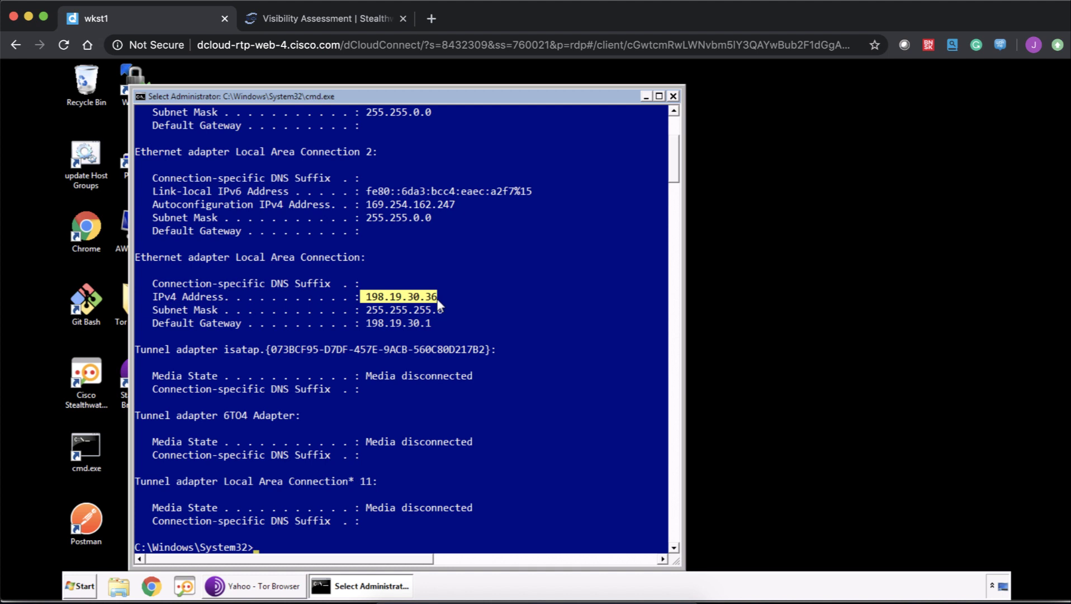
Launch Tor Browser, search Yahoo for 'what is tor' and open its Wikipedia article in a new tab
click(646, 98)
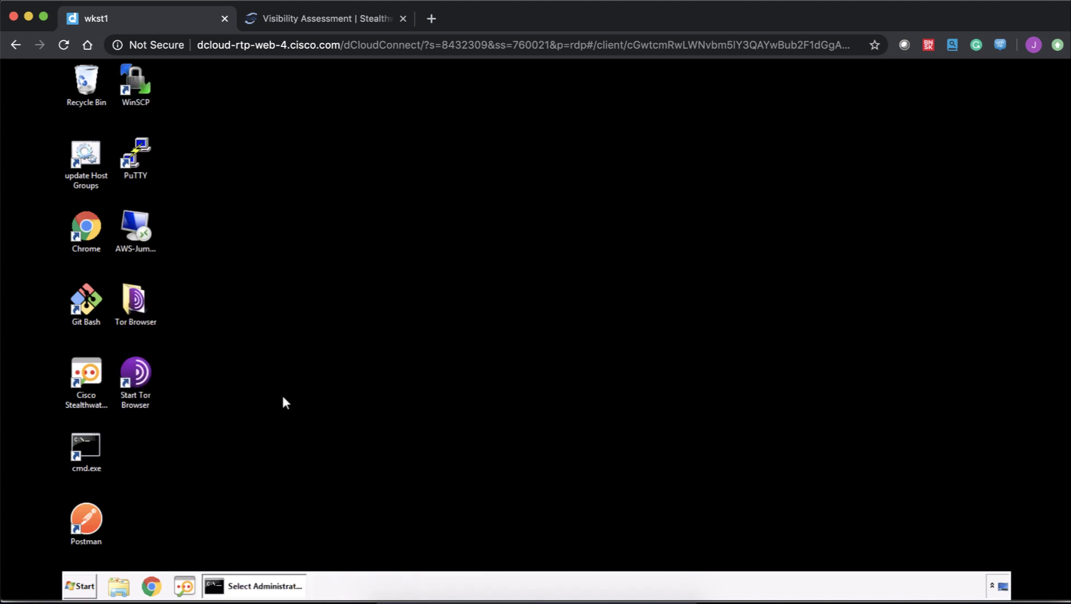
double_click(143, 376)
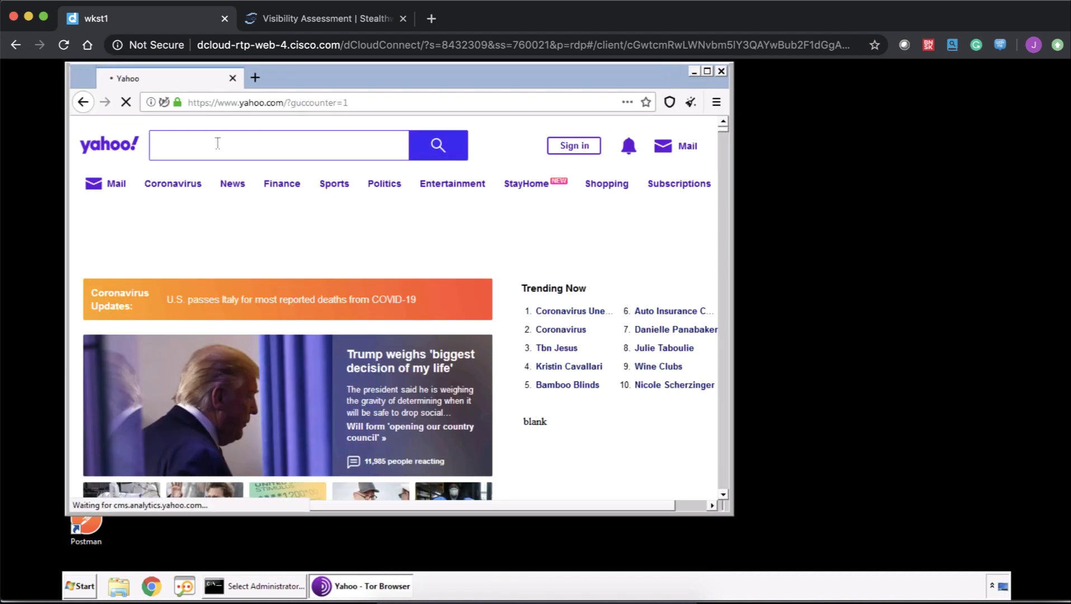
click(217, 144)
text(wha)
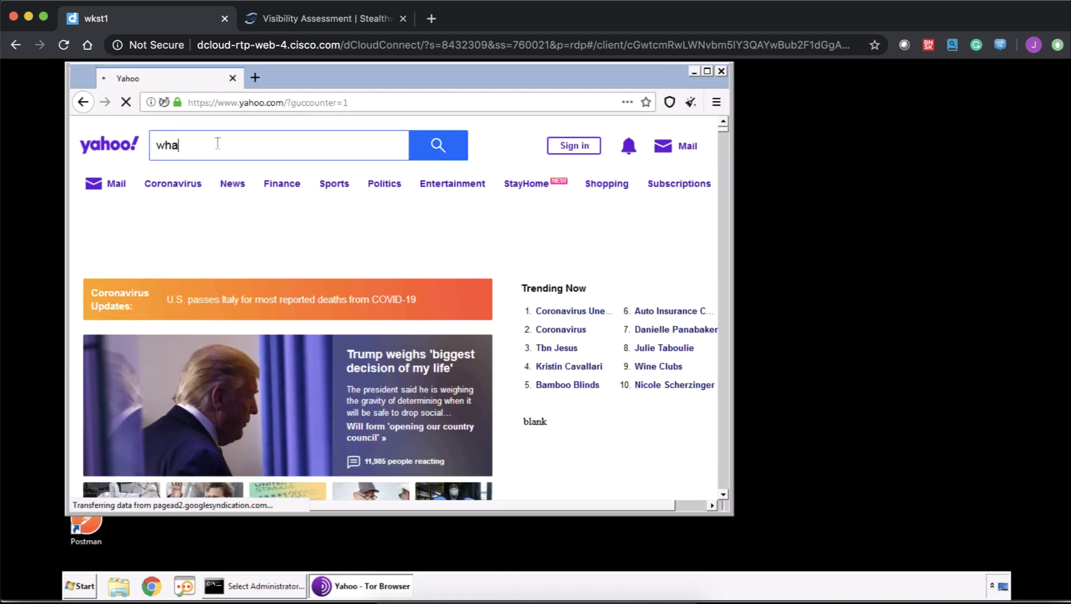
text(t is tor)
key(Return)
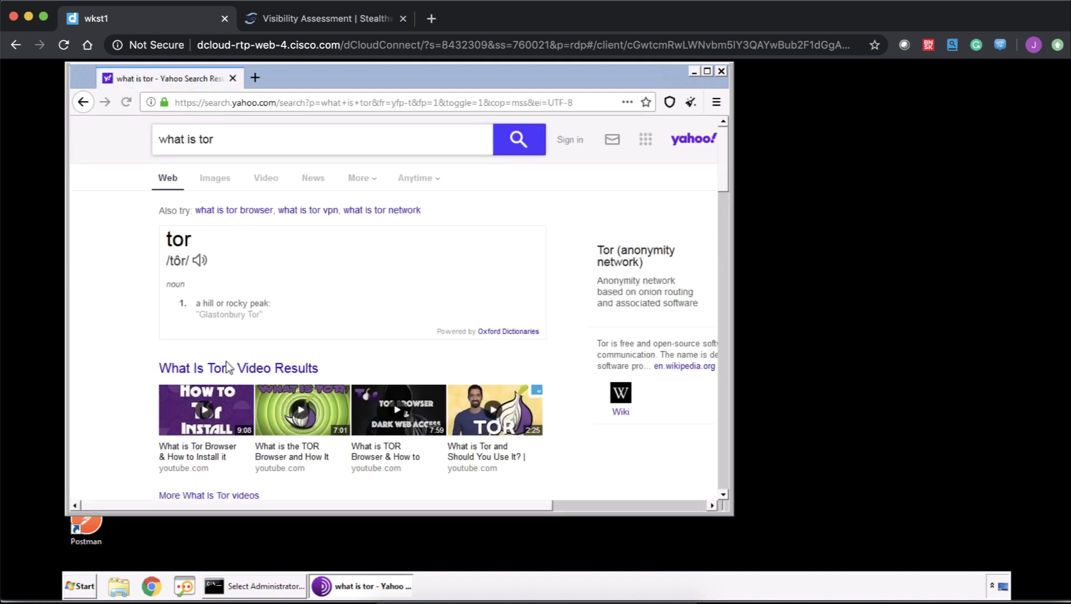
scroll(228, 366, down, 1)
click(242, 282)
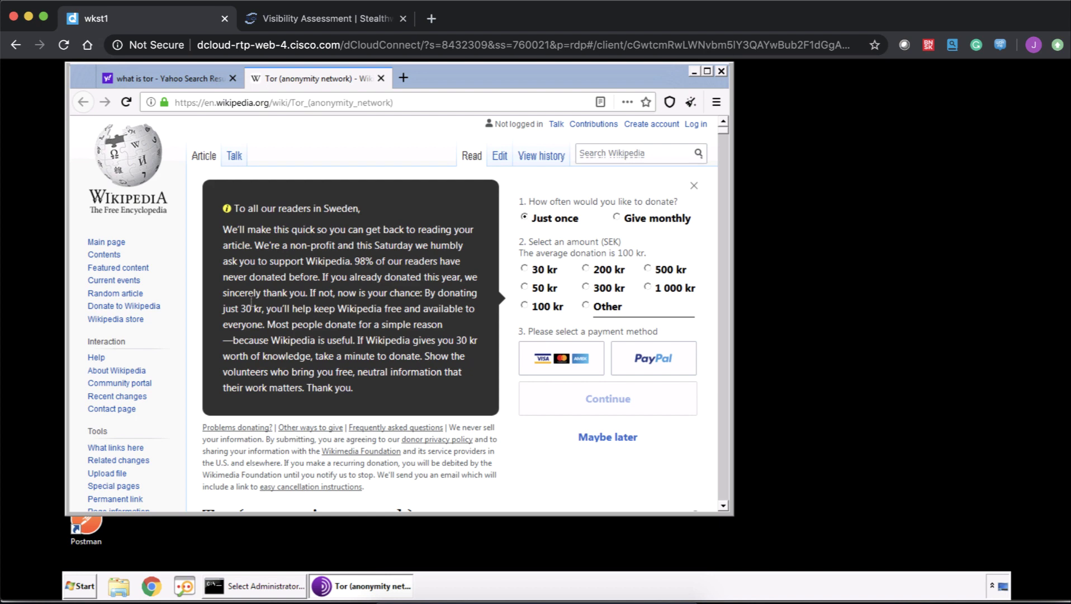
scroll(416, 420, down, 4)
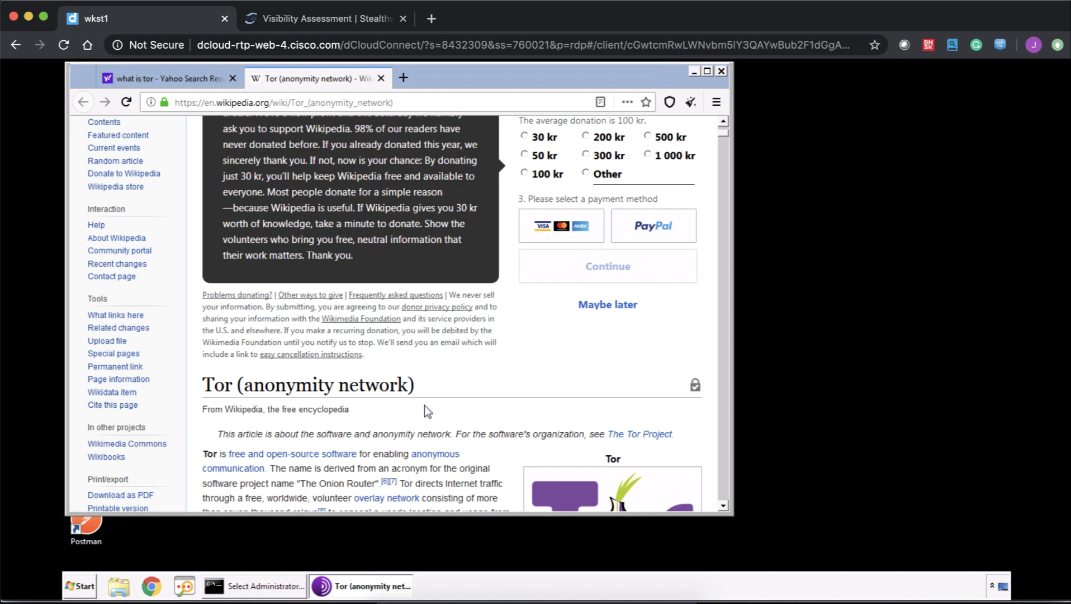
Search Stealthwatch for host 198.19.30.36 to find the wkst1.dcloud.local inside host
key(ctrl+Tab)
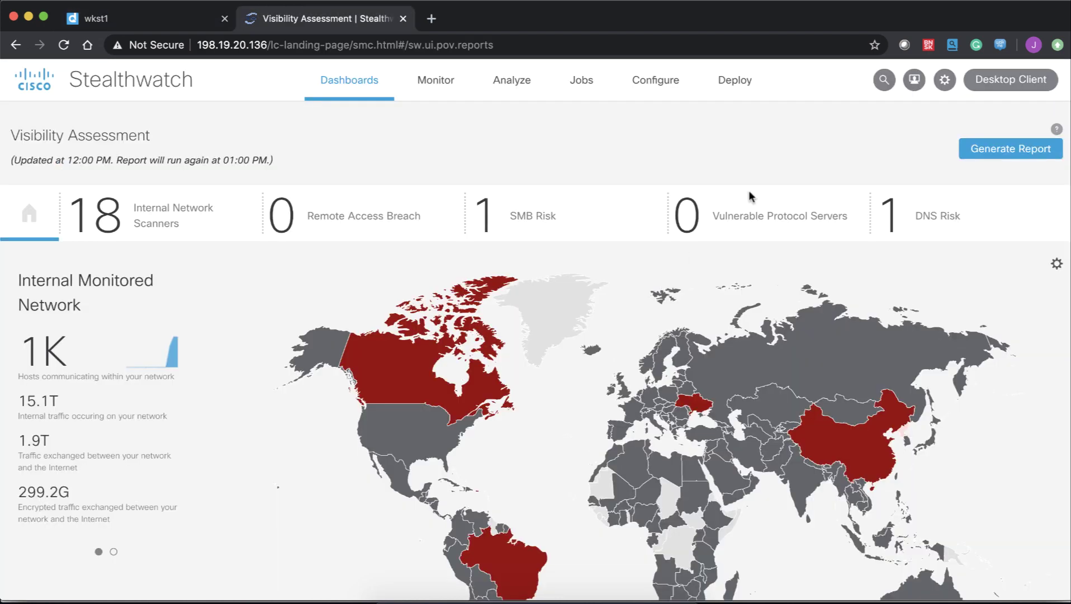
click(883, 81)
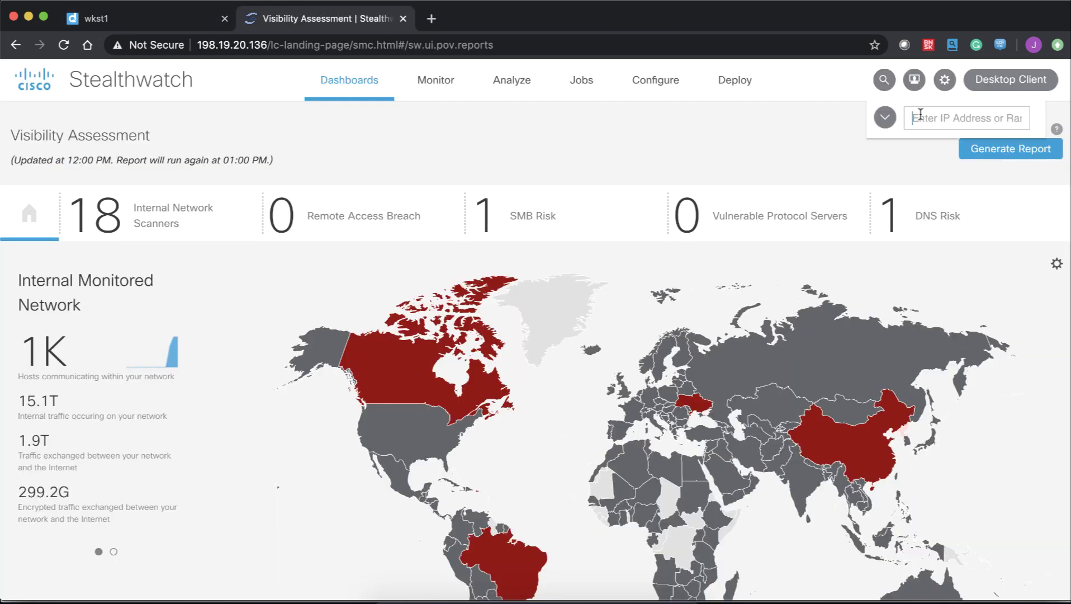
text(198.19)
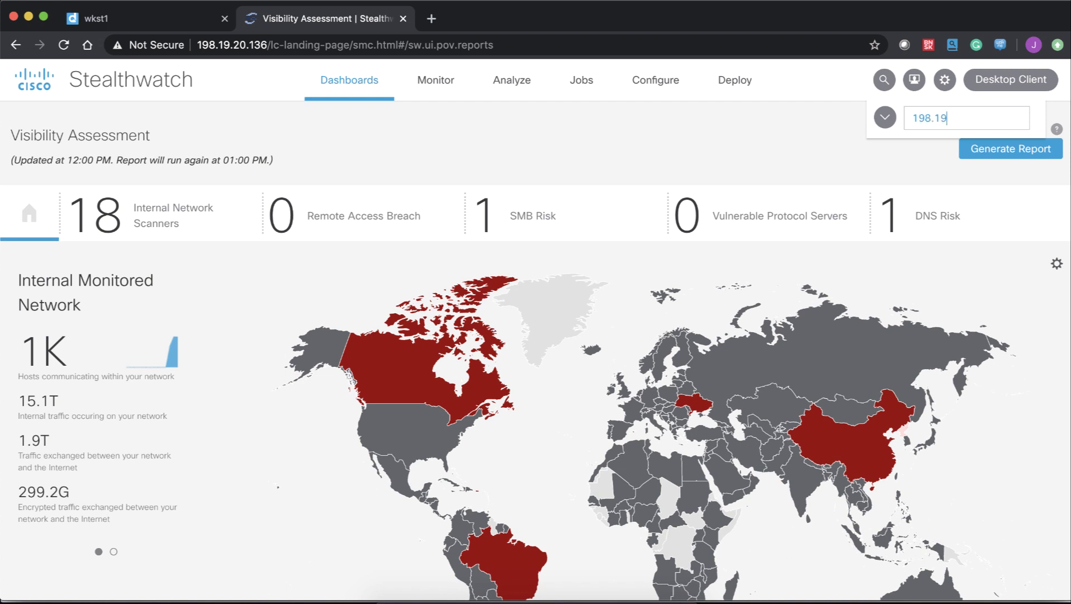
text(.30.36)
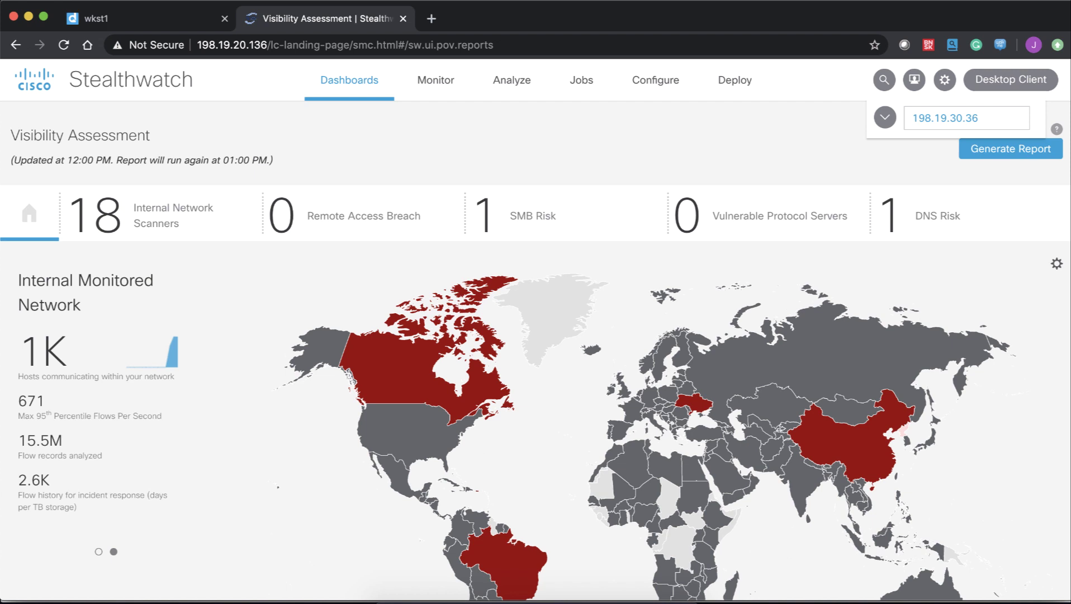
key(Return)
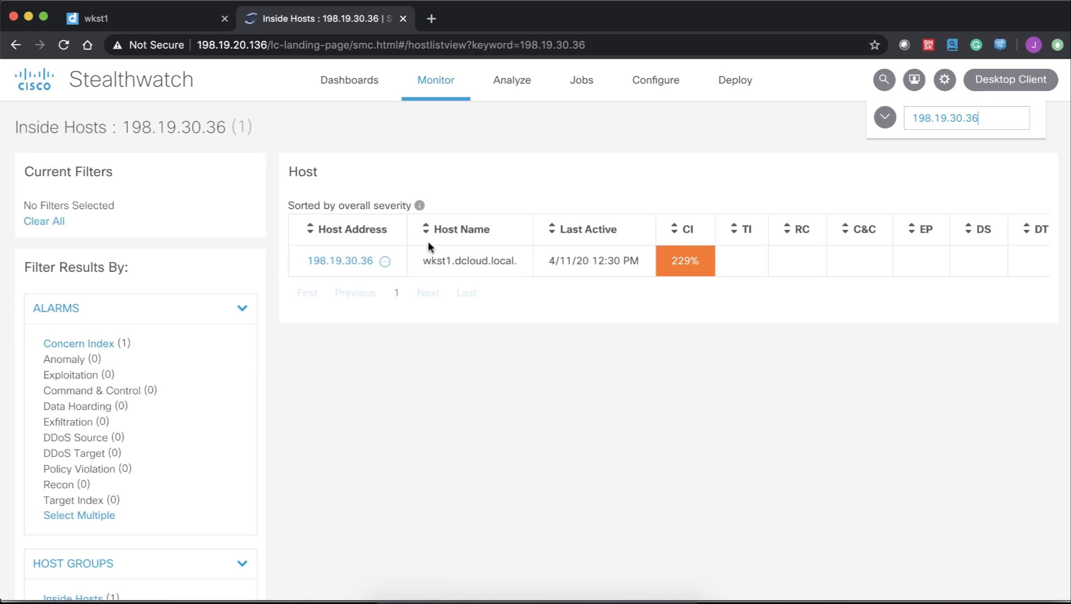
Open the 198.19.30.36 Host Report and scroll through its alarms, peer traffic and security events
click(340, 267)
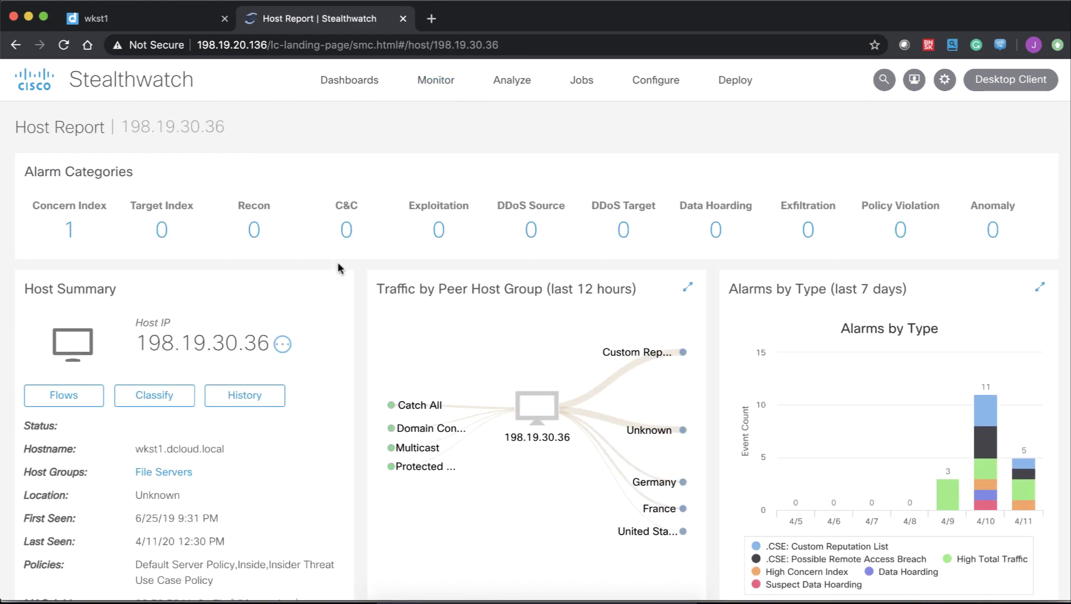
scroll(284, 383, down, 2)
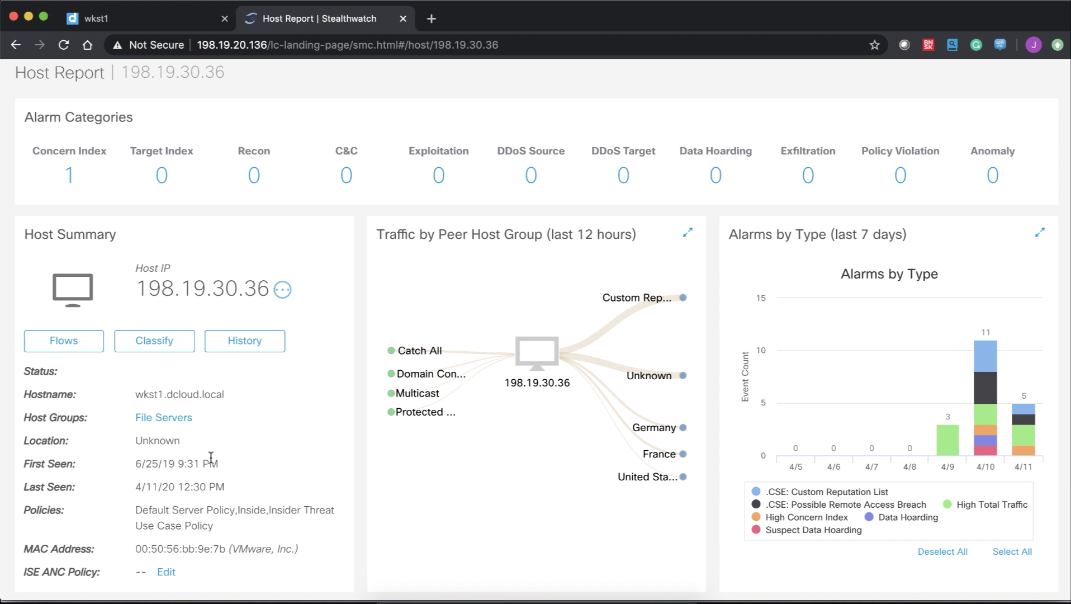
scroll(211, 457, down, 3)
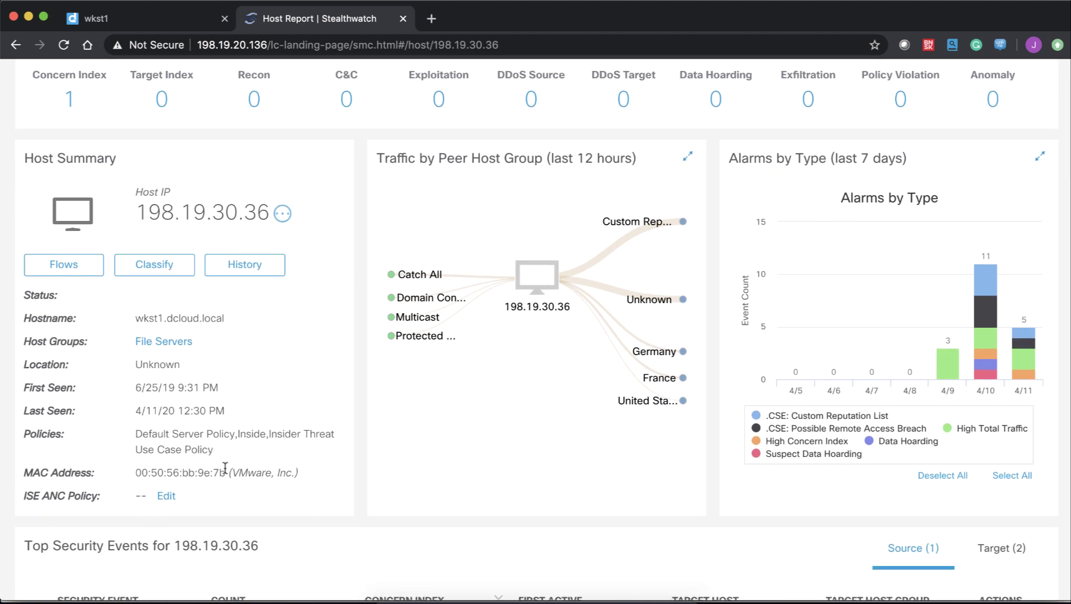
scroll(225, 467, down, 4)
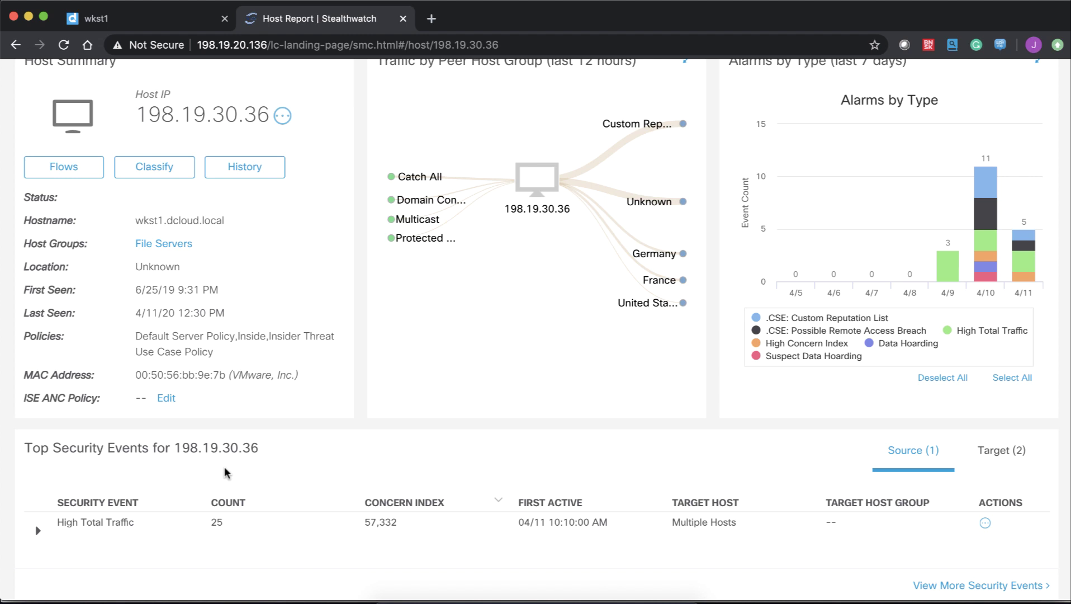
scroll(411, 314, up, 6)
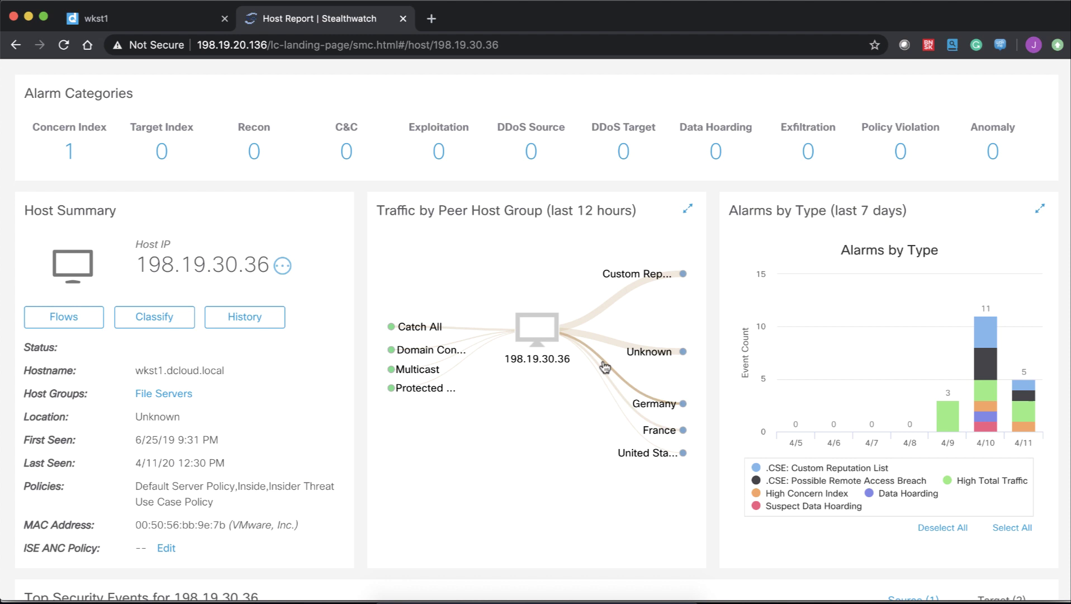
scroll(605, 366, up, 2)
Start a Top Peers flow search for this host covering the Last 8 Hours
click(77, 397)
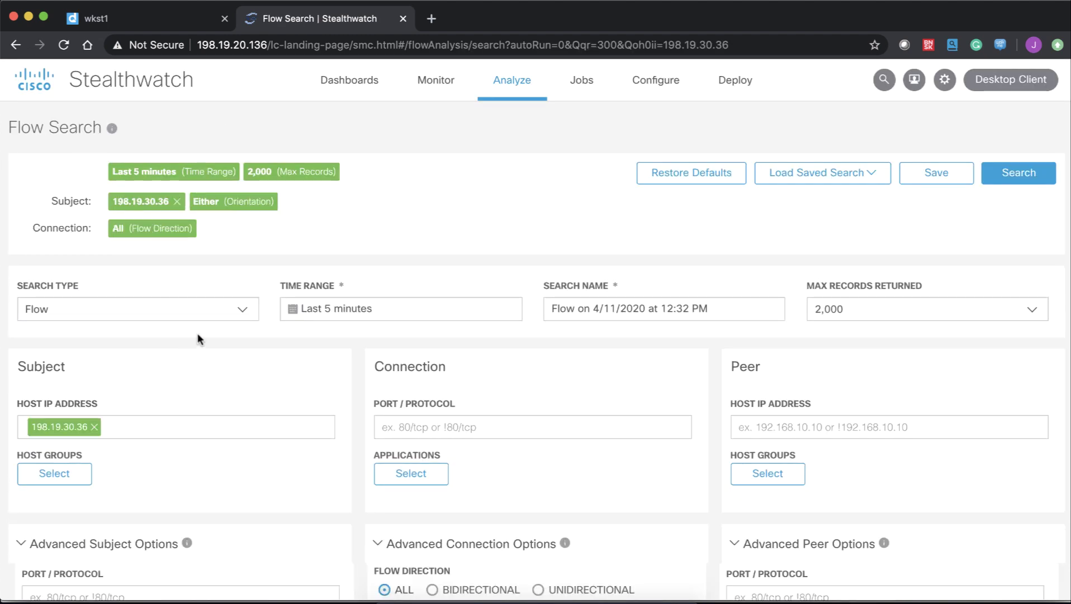
click(240, 308)
click(94, 430)
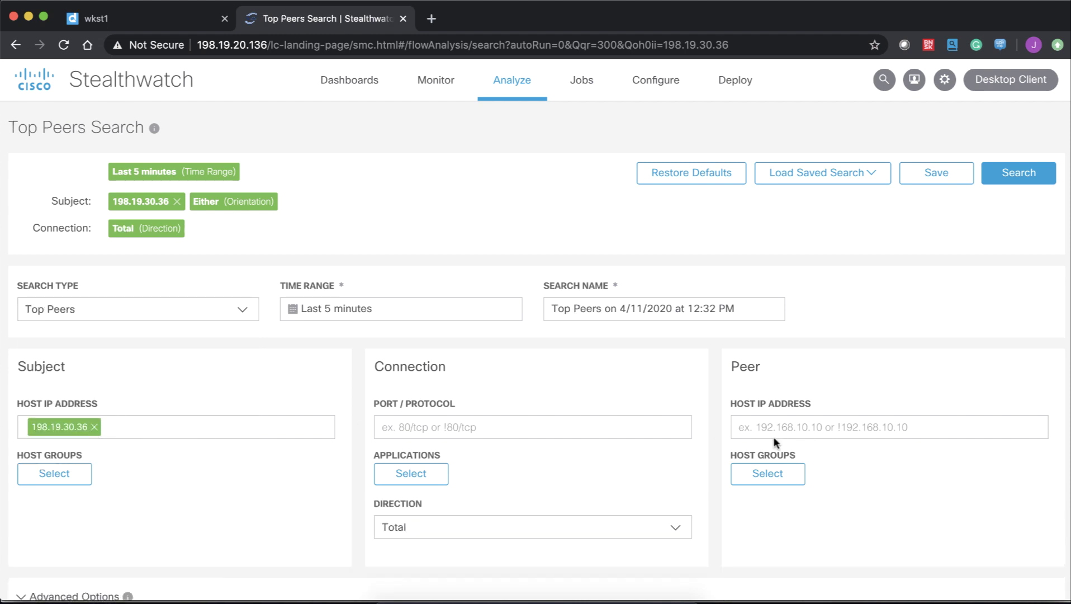
click(438, 310)
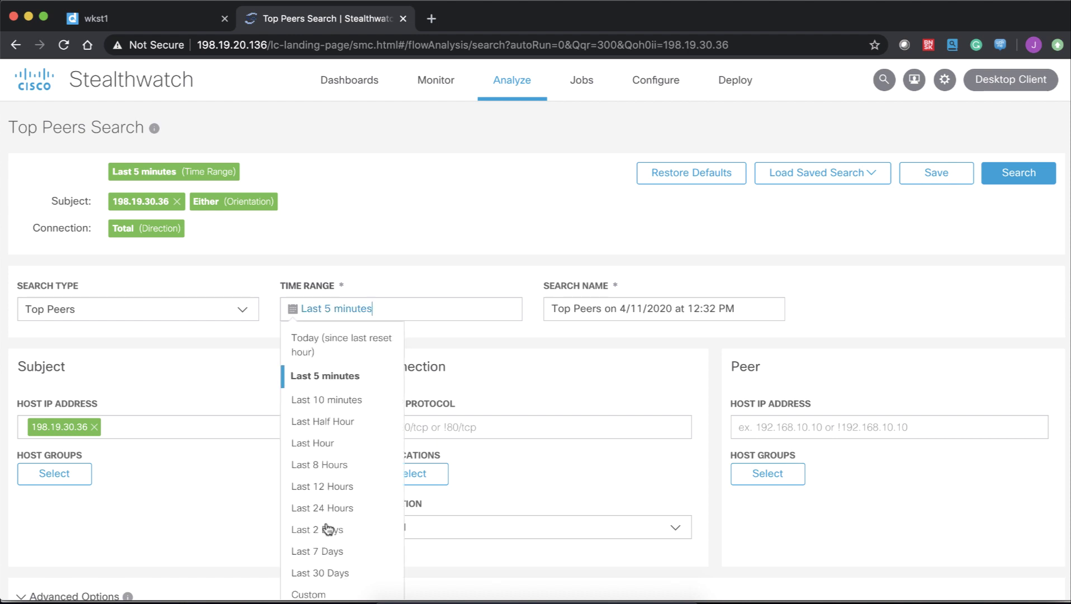
click(337, 466)
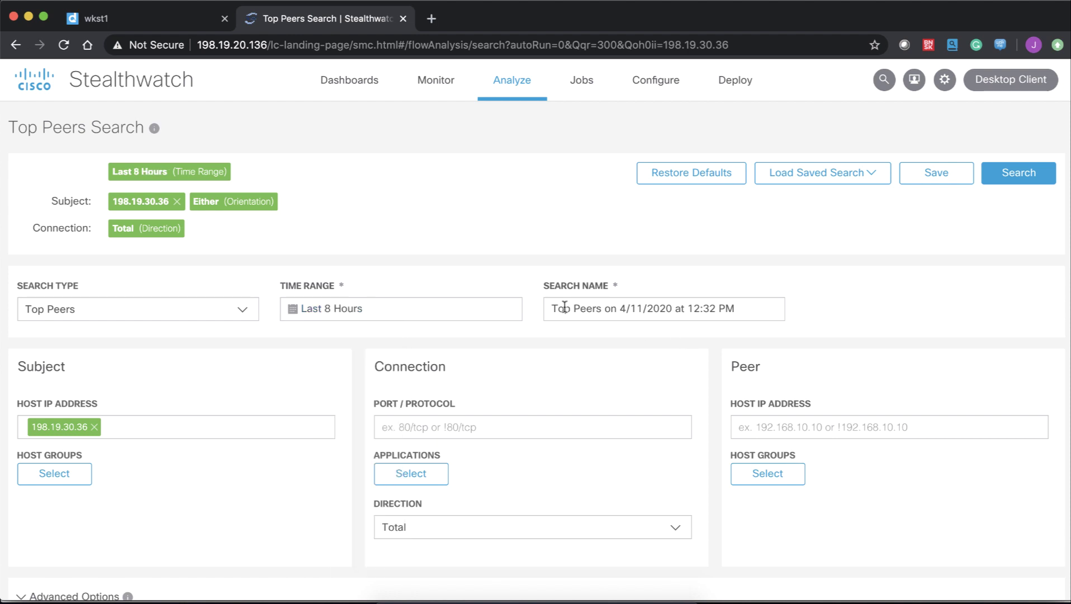
Rename the search to 'Top Peers to Internet'
drag(555, 308, 839, 325)
key(BackSpace)
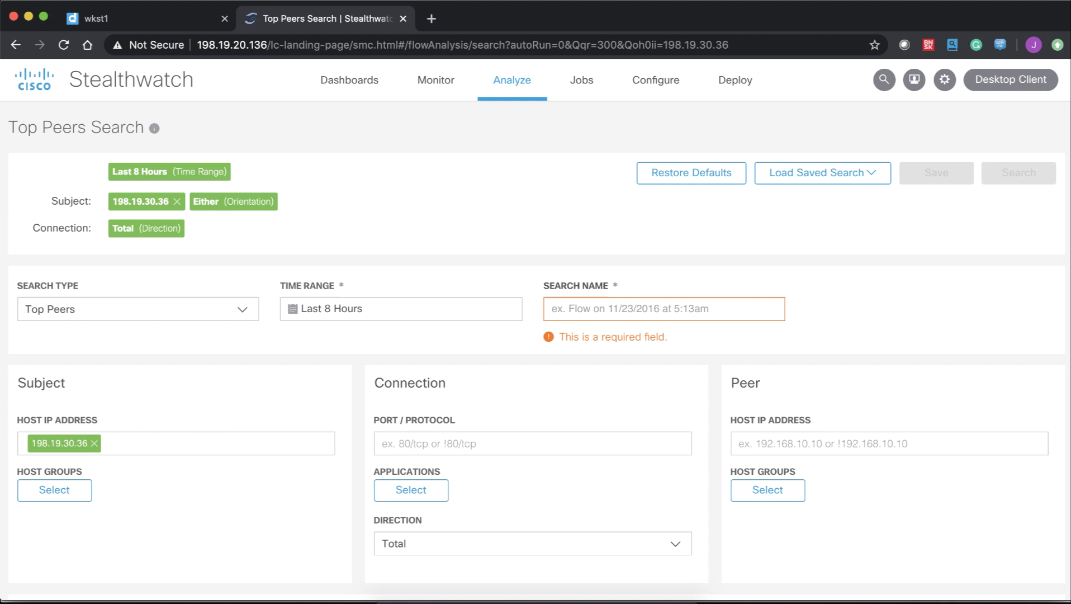
text(Top Peers to Internet)
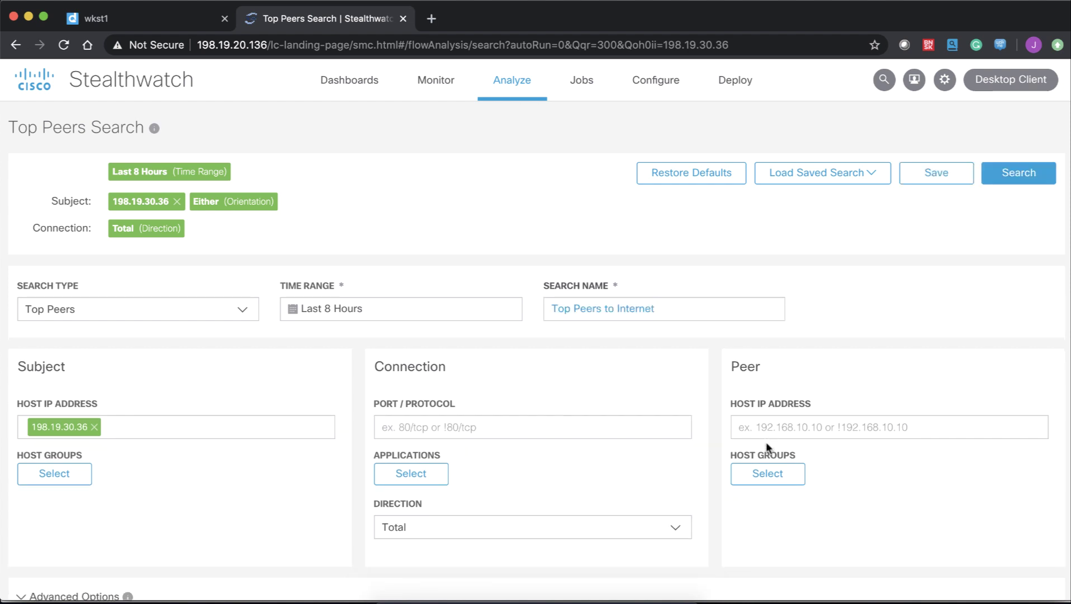
click(765, 473)
Set the peer host group to Outside Hosts, excluding the Americas and Other country regions
click(35, 198)
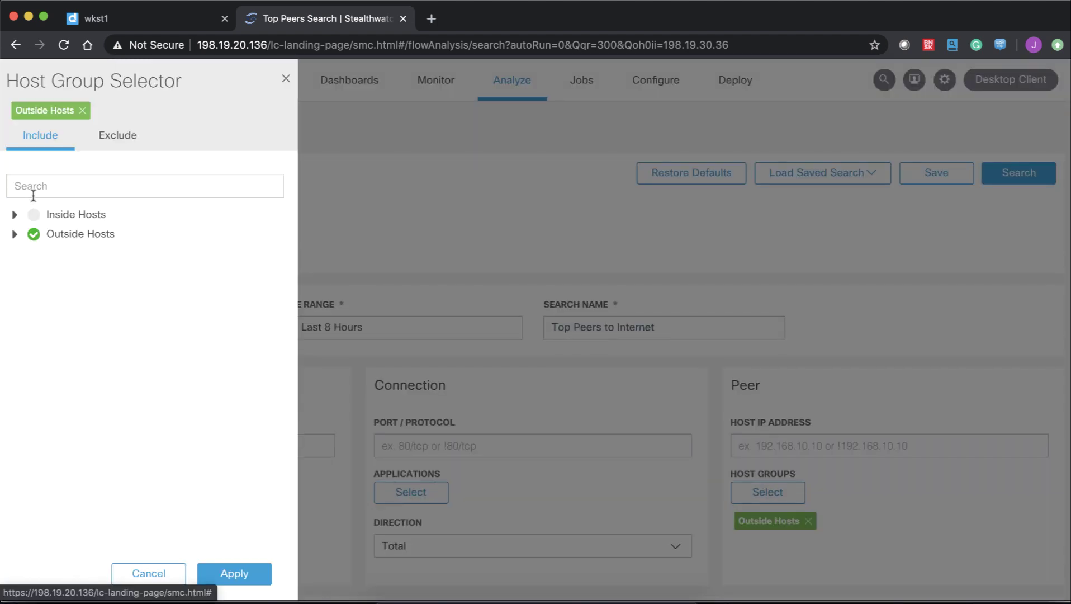
click(15, 234)
click(118, 137)
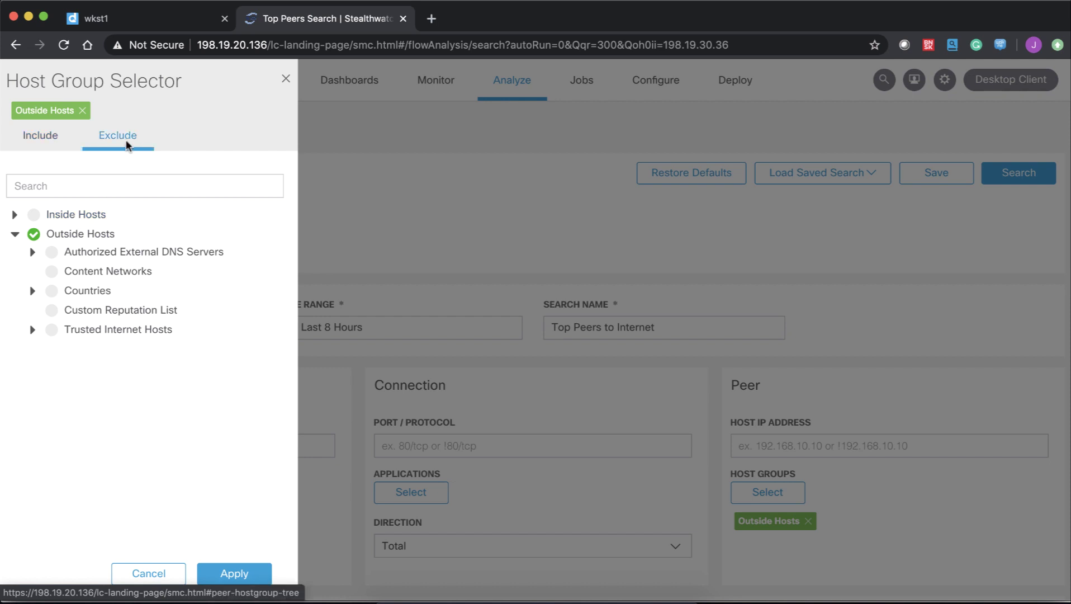
click(32, 290)
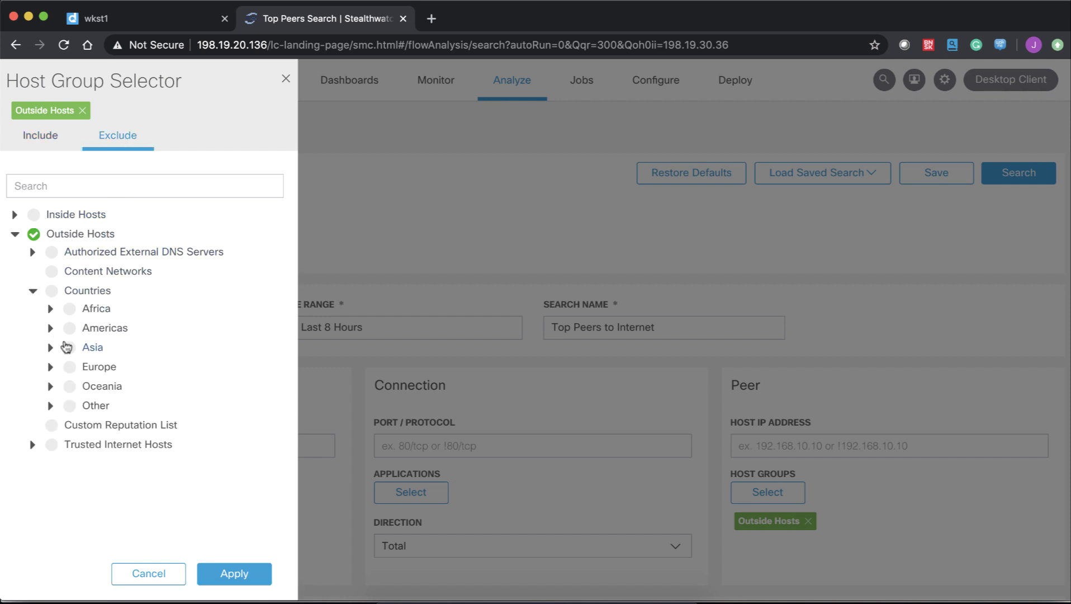
click(69, 328)
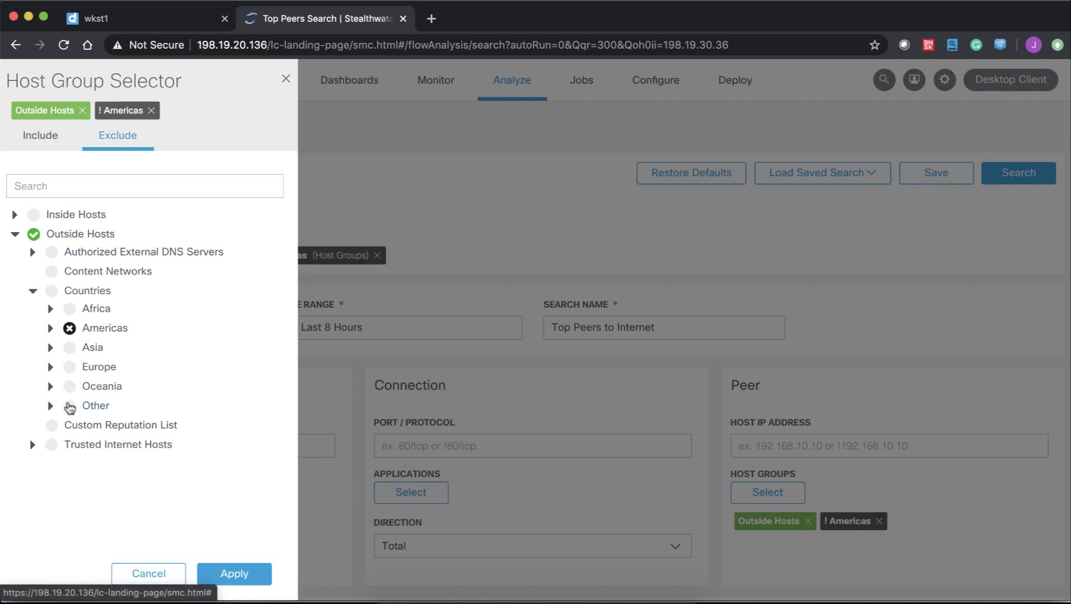
click(69, 405)
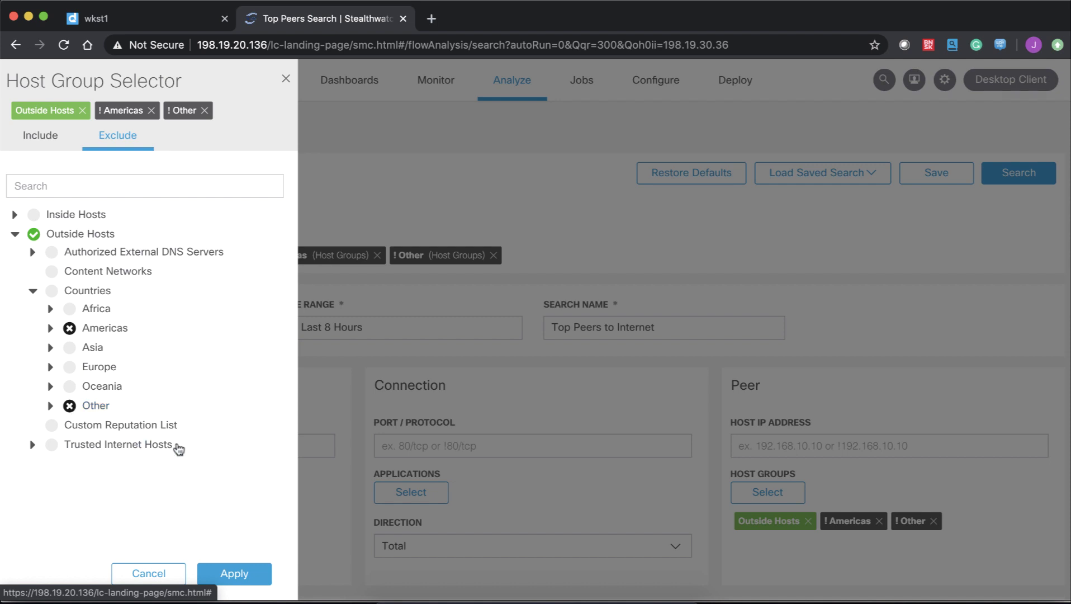
click(229, 573)
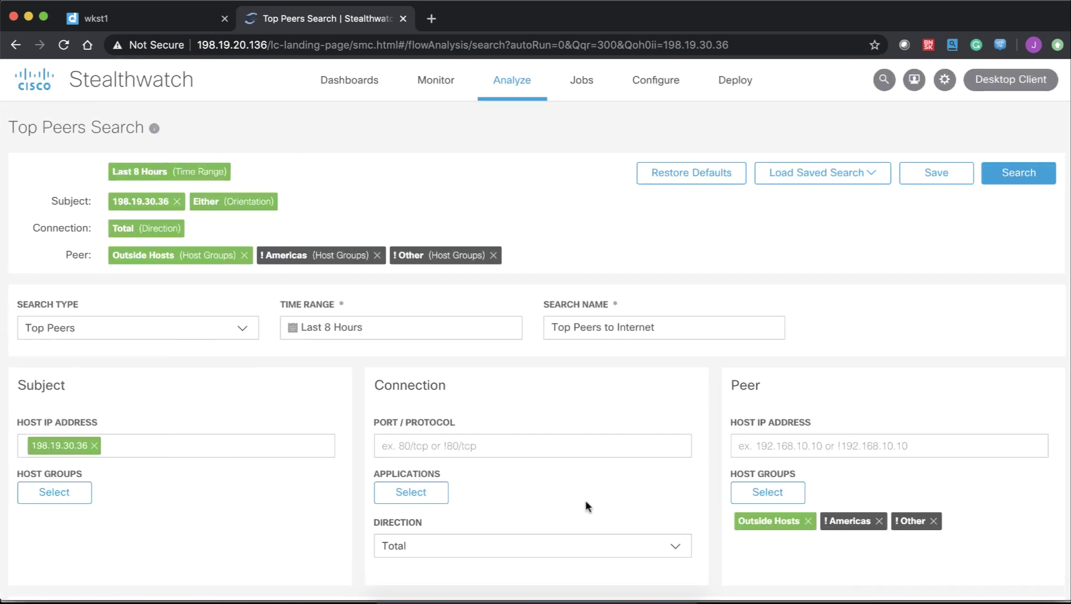
Run the Top Peers to Internet search, review its France and Germany peers, then go to Saved Searches
click(1018, 174)
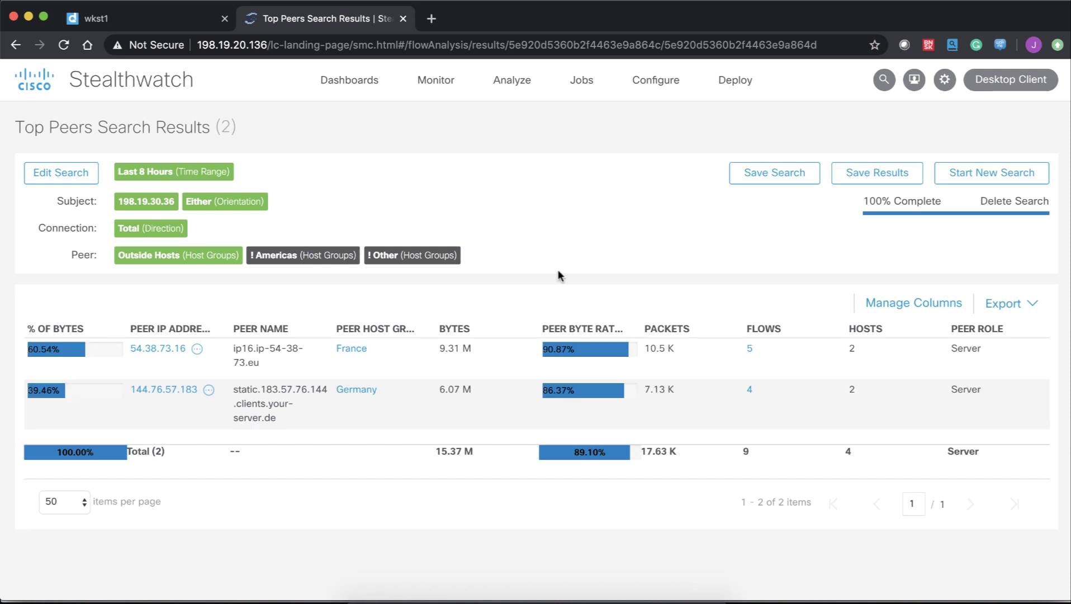
mouse_move(523, 92)
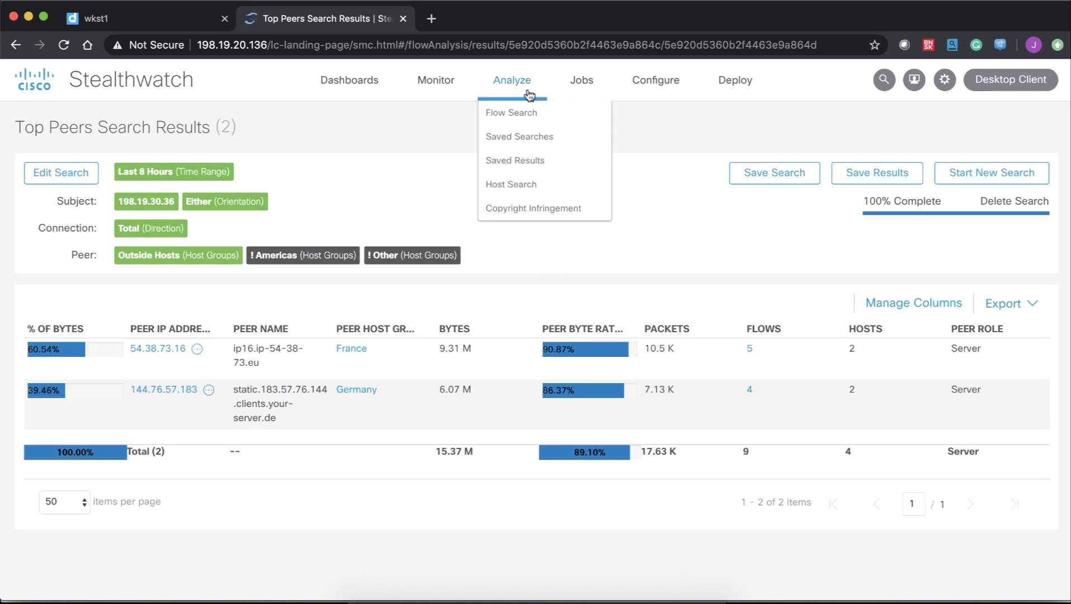
click(530, 112)
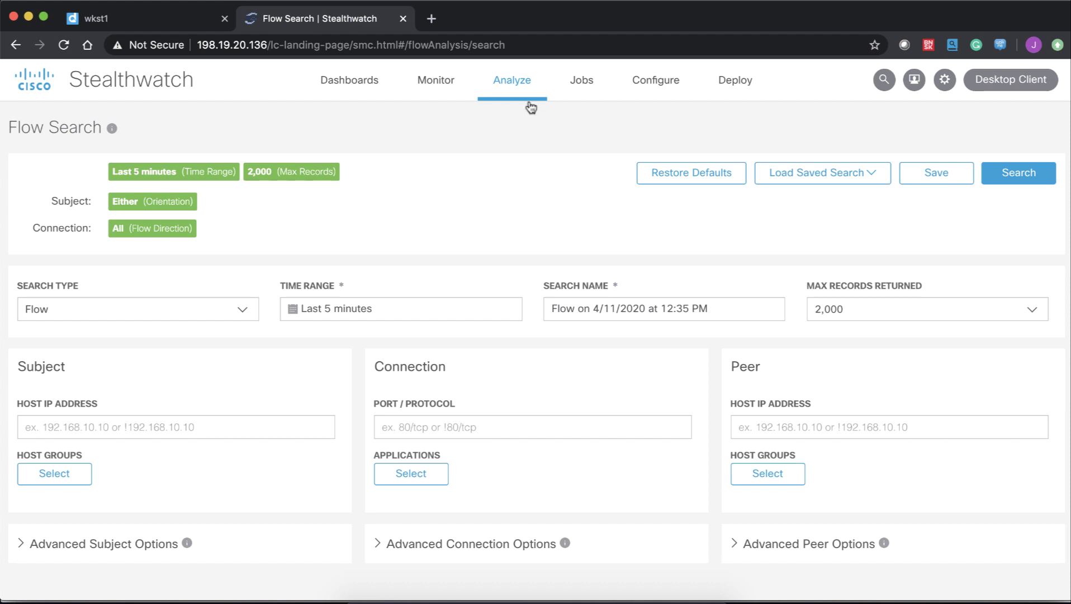
mouse_move(520, 92)
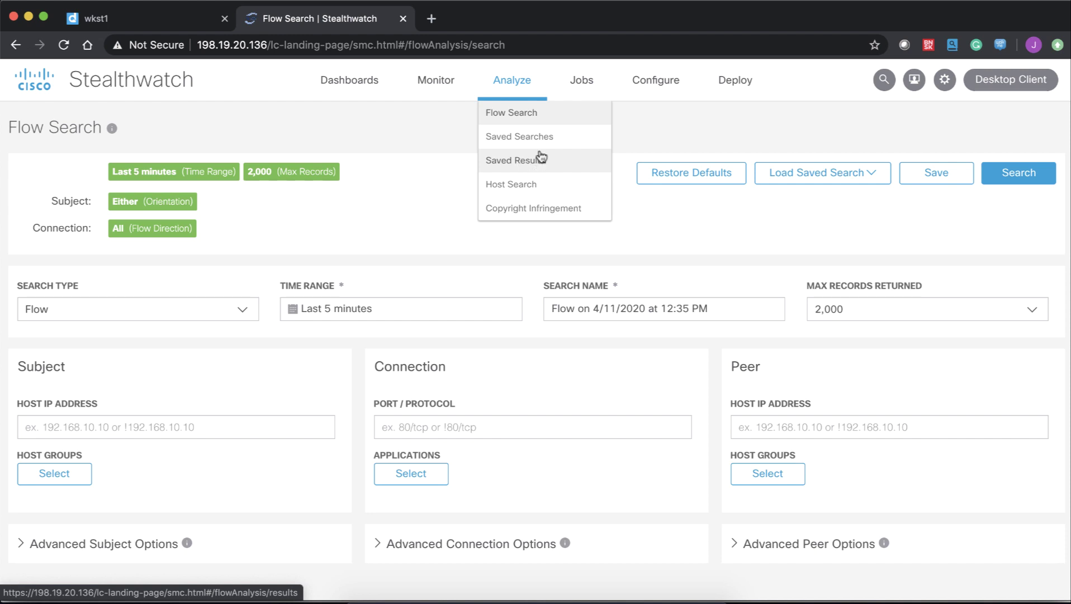
click(540, 141)
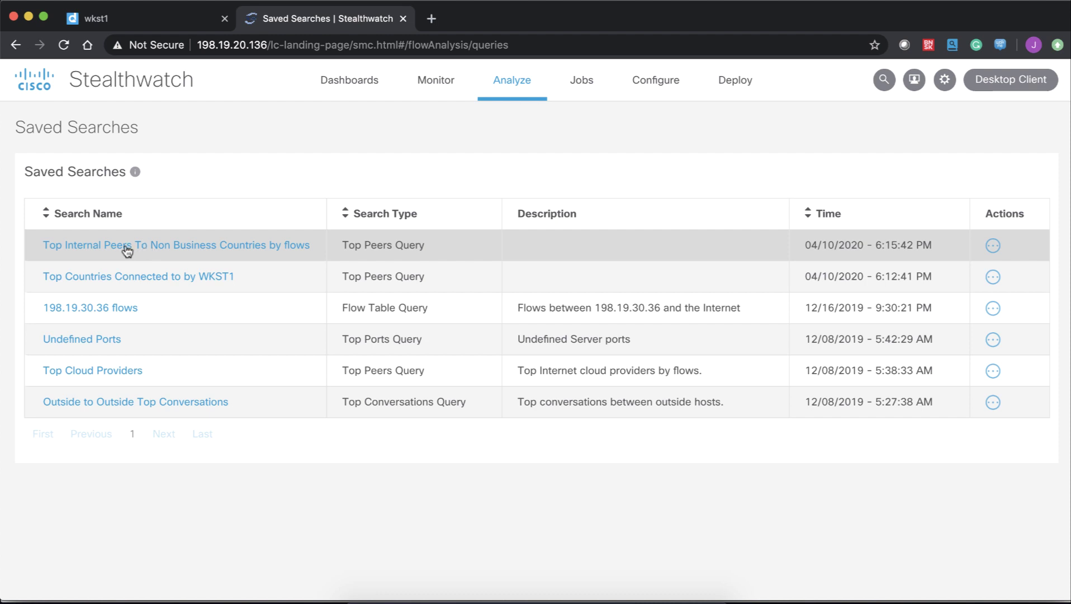
Load the 'Top Internal Peers To Non Business Countries by flows' saved search, keeping Order By as Flows
click(127, 251)
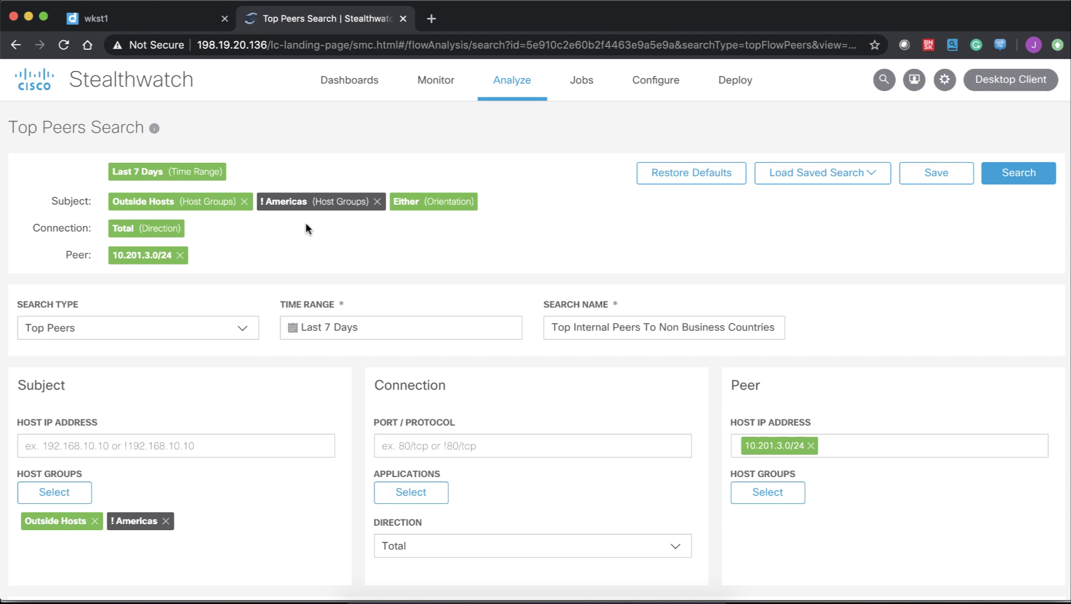
mouse_move(522, 98)
scroll(419, 335, down, 3)
scroll(420, 335, down, 8)
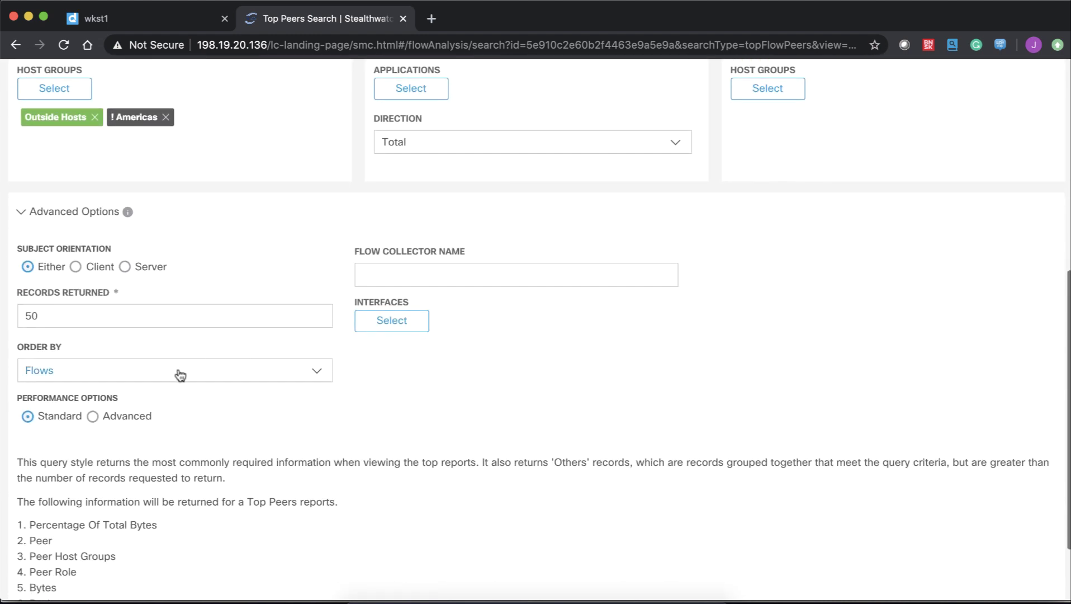
click(122, 372)
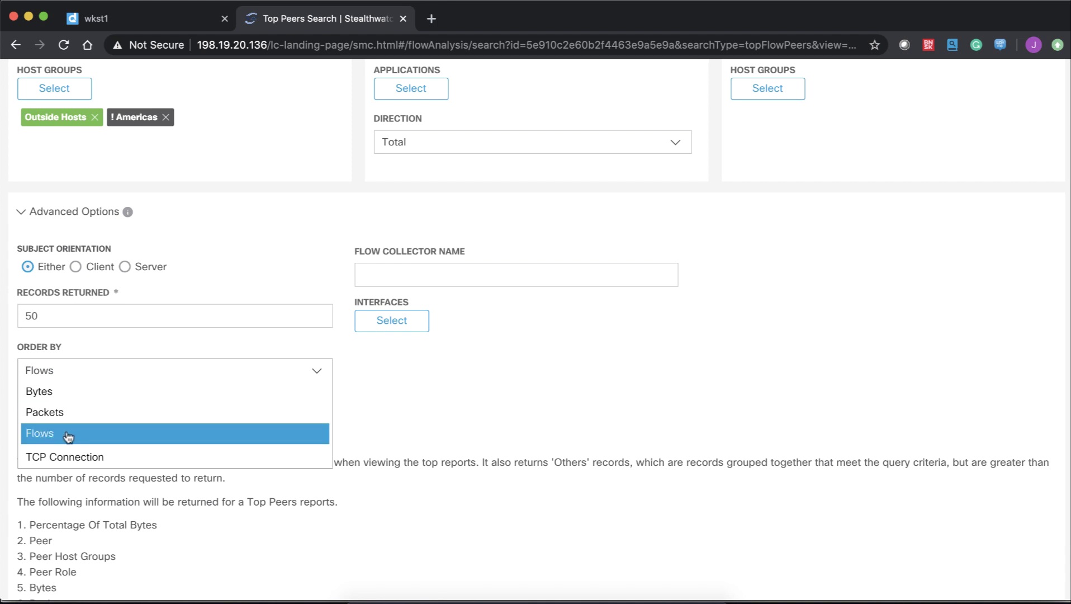
click(484, 402)
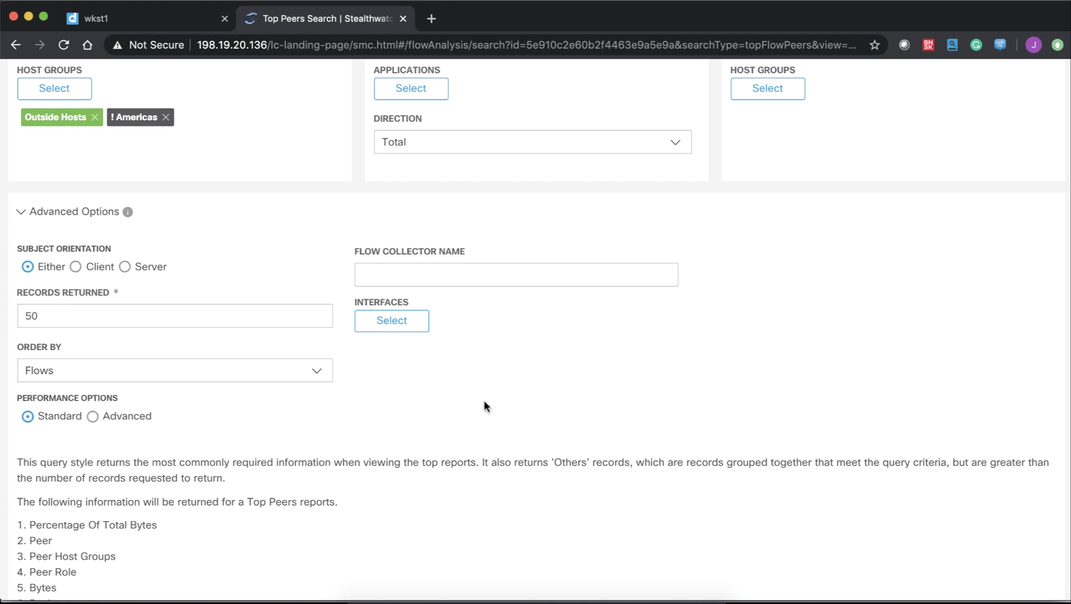
scroll(483, 407, up, 7)
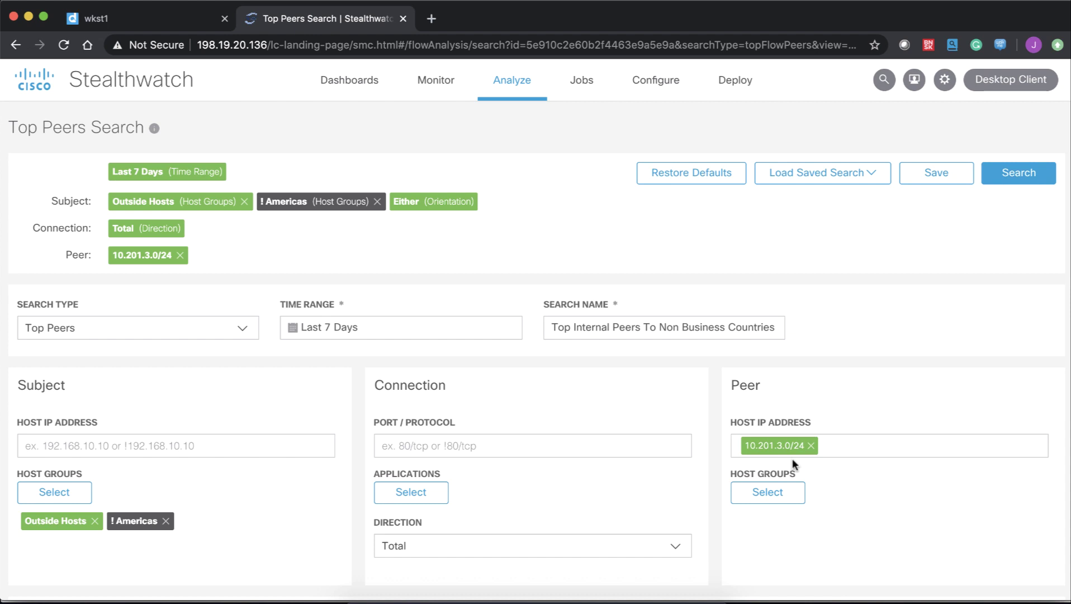
Run the loaded search, returning 51 Top Peers led by 10.201.3.5 with 1,008 flows
click(1012, 184)
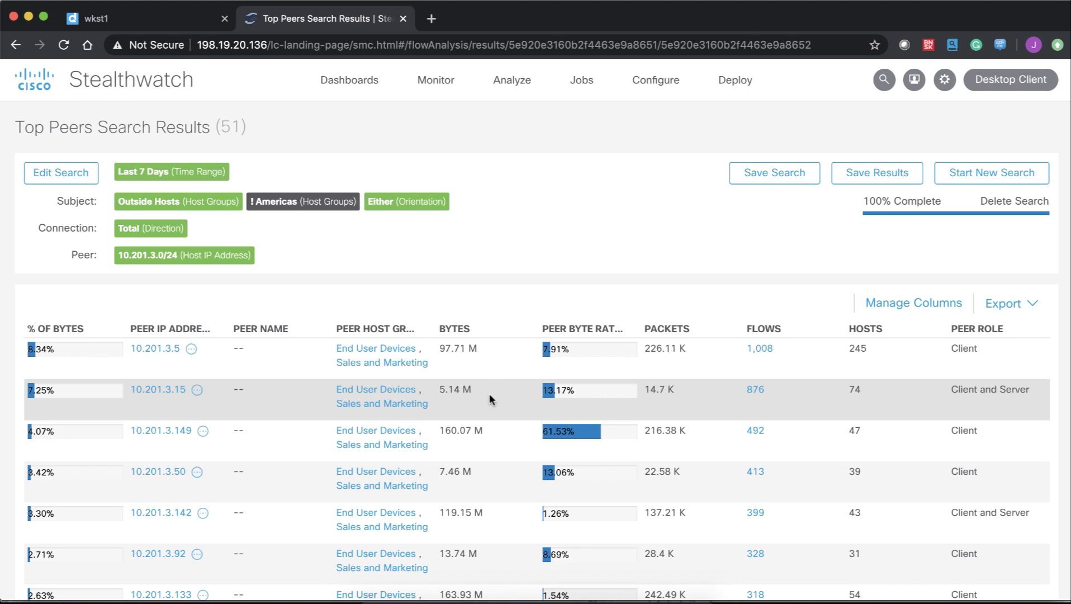
Open peer 10.201.3.15's flows and filter them to total bytes >2K, port 80/tcp and subject IP 212
click(758, 398)
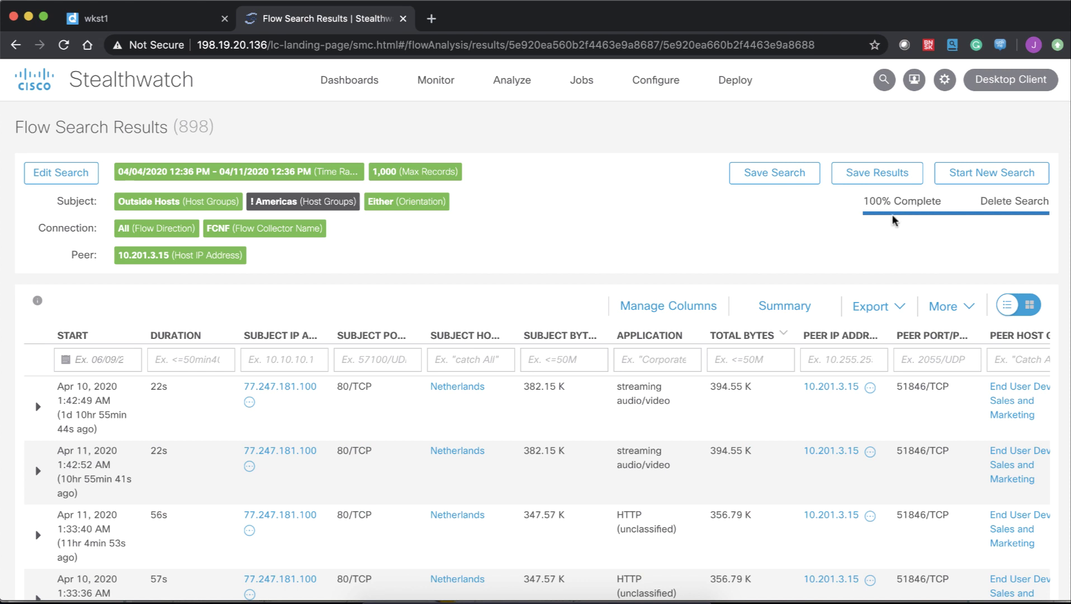
click(267, 475)
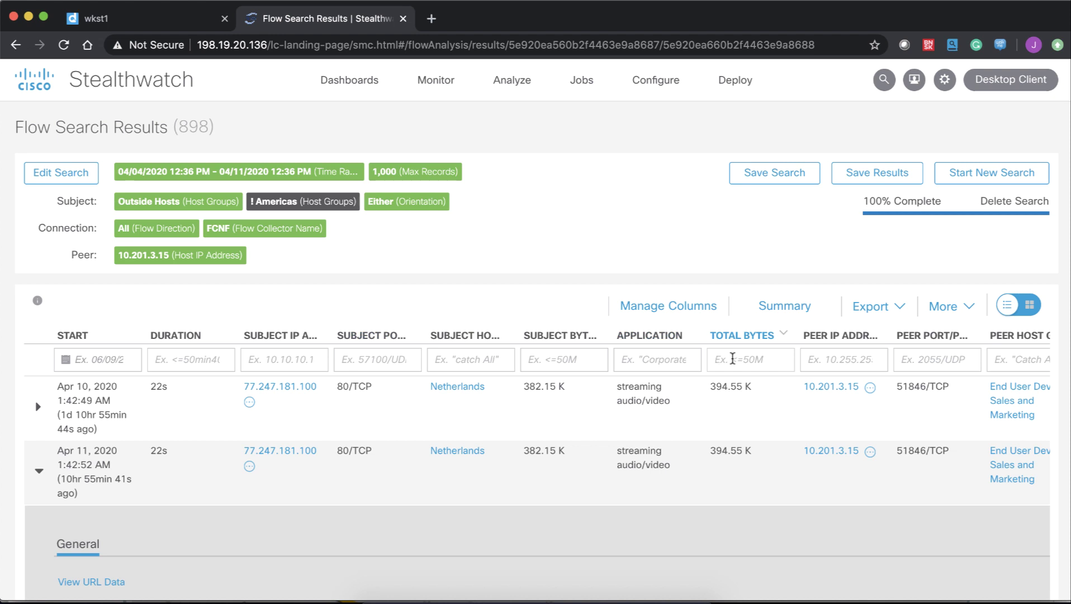
click(732, 358)
text(>2K)
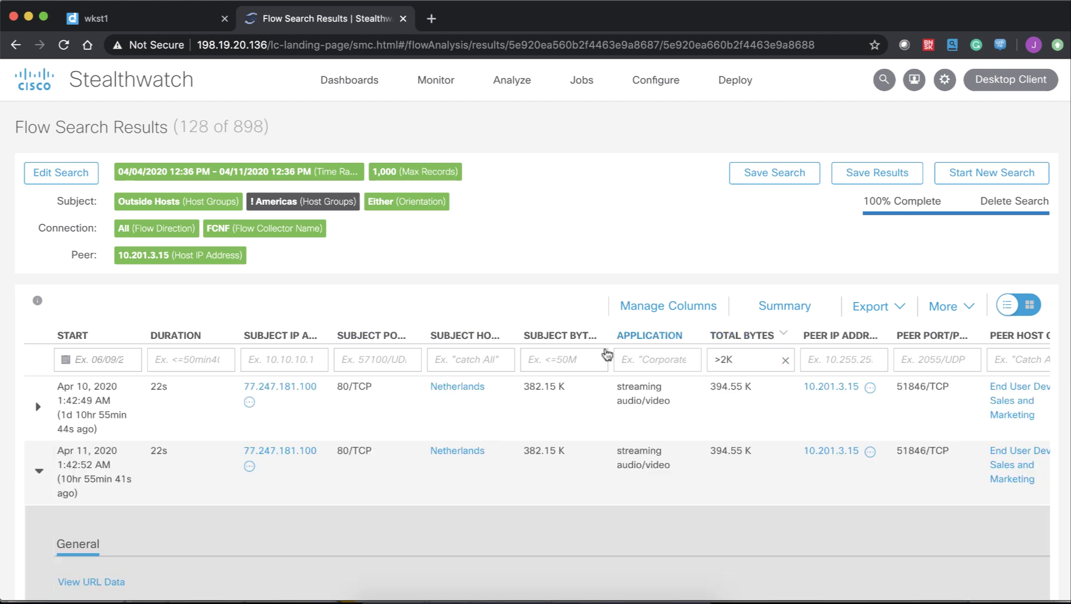
click(397, 357)
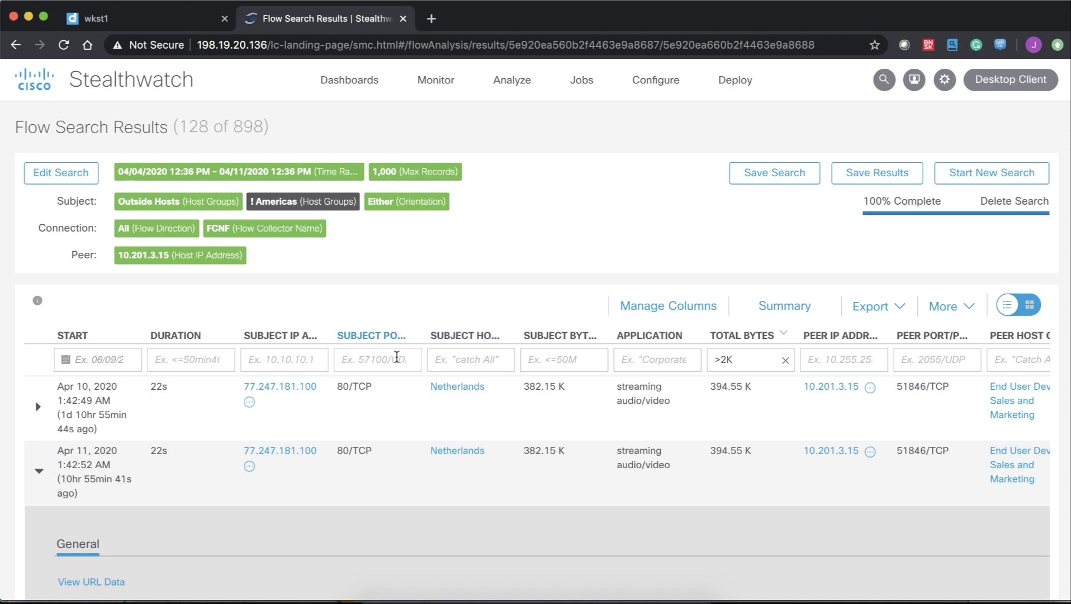
text(80/tcp)
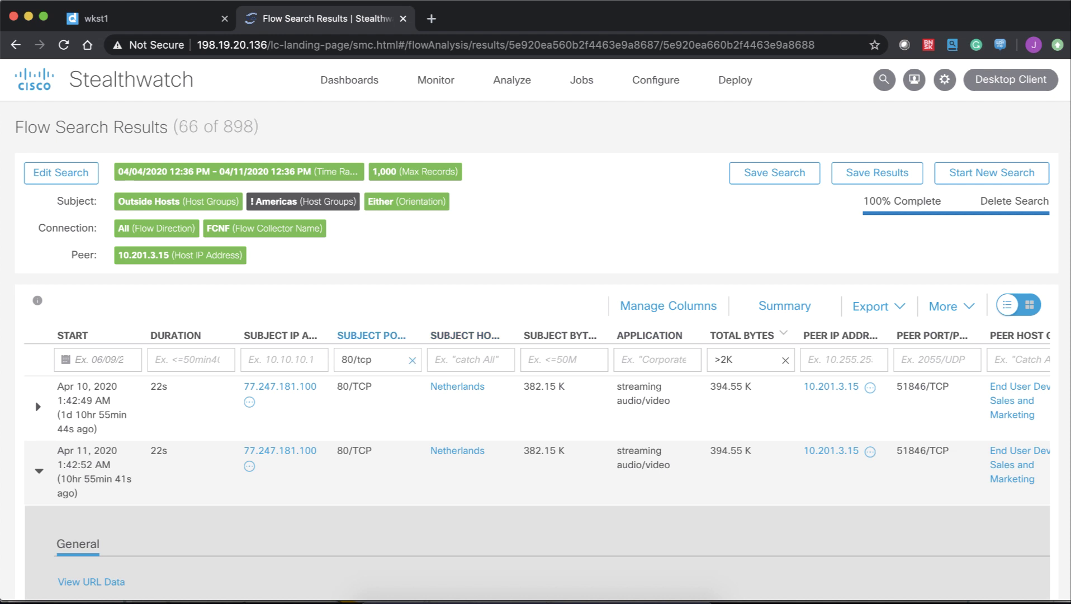
click(282, 360)
text(2)
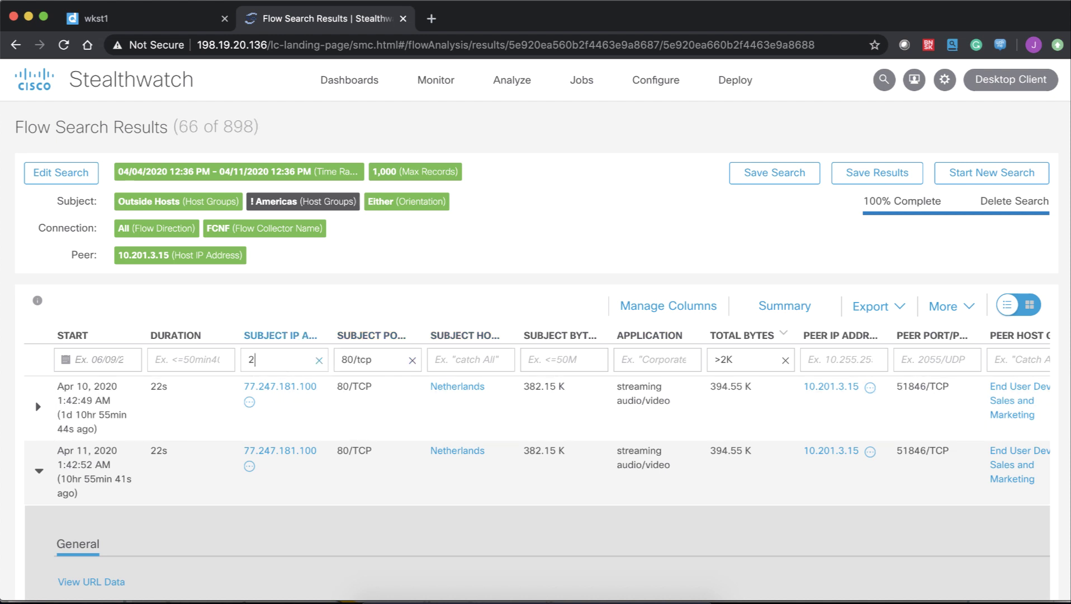
text(12.)
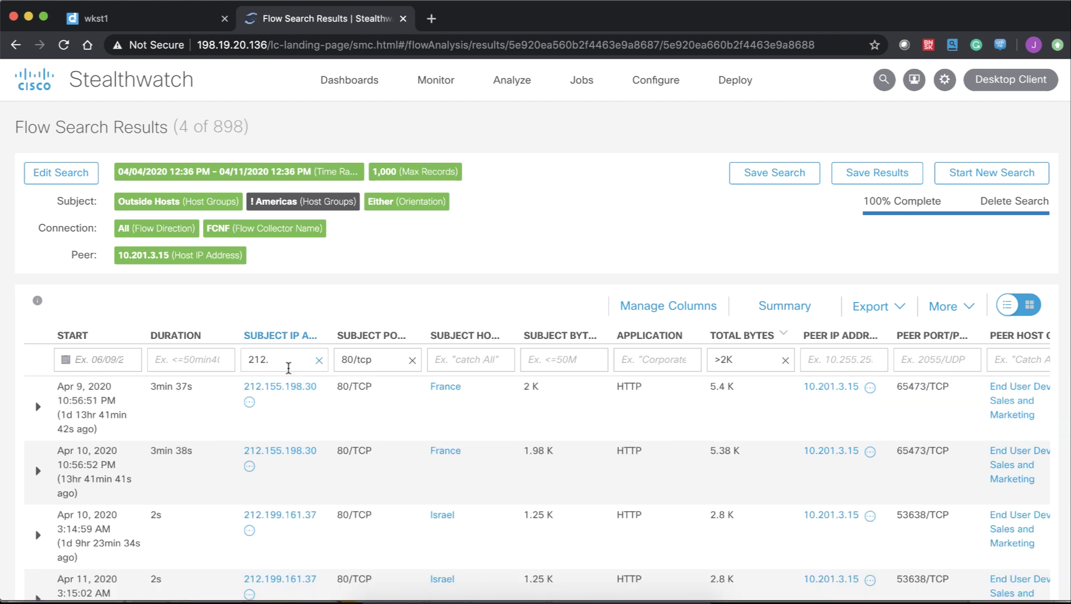
Expand the April 11 flow from Israeli host 212.199.161.37 to review its GET to gail.hit.gemius.pl (301 Moved Permanently)
scroll(282, 526, down, 3)
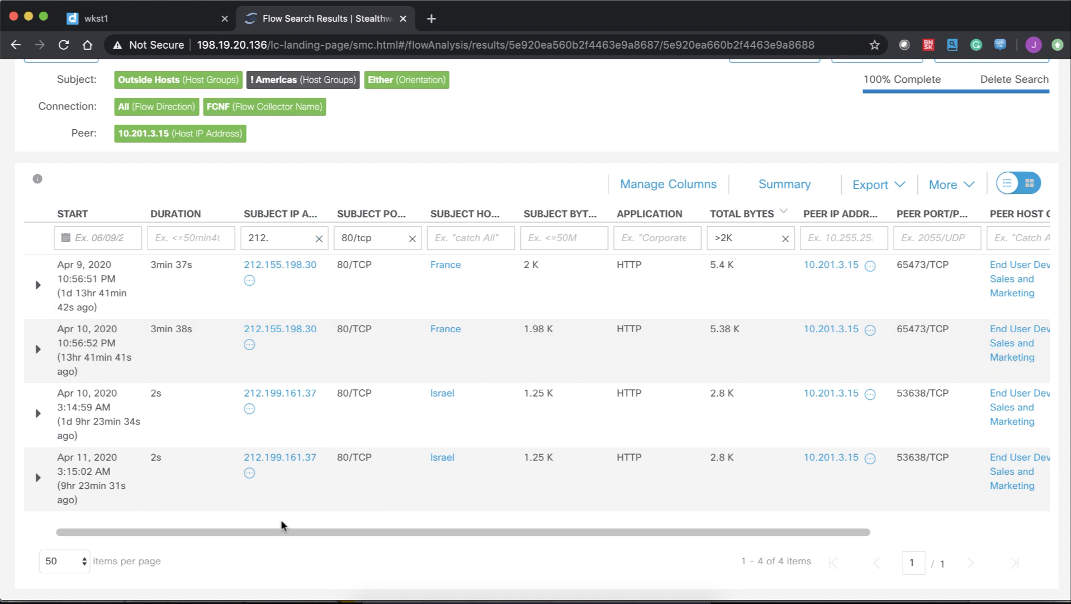
mouse_move(390, 531)
mouse_down()
mouse_move(483, 536)
mouse_move(386, 532)
mouse_up()
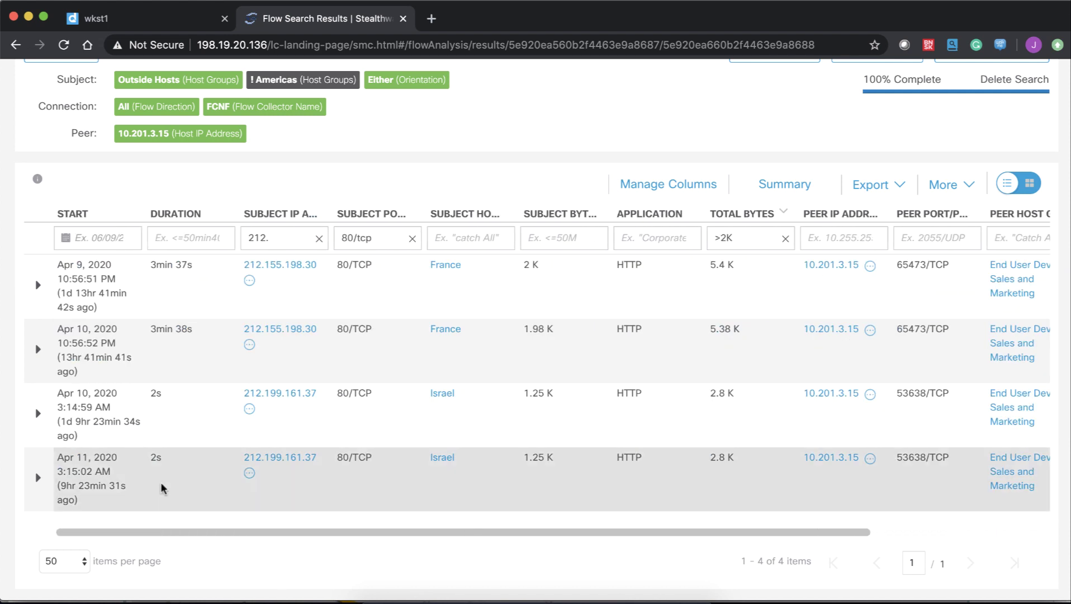
click(37, 480)
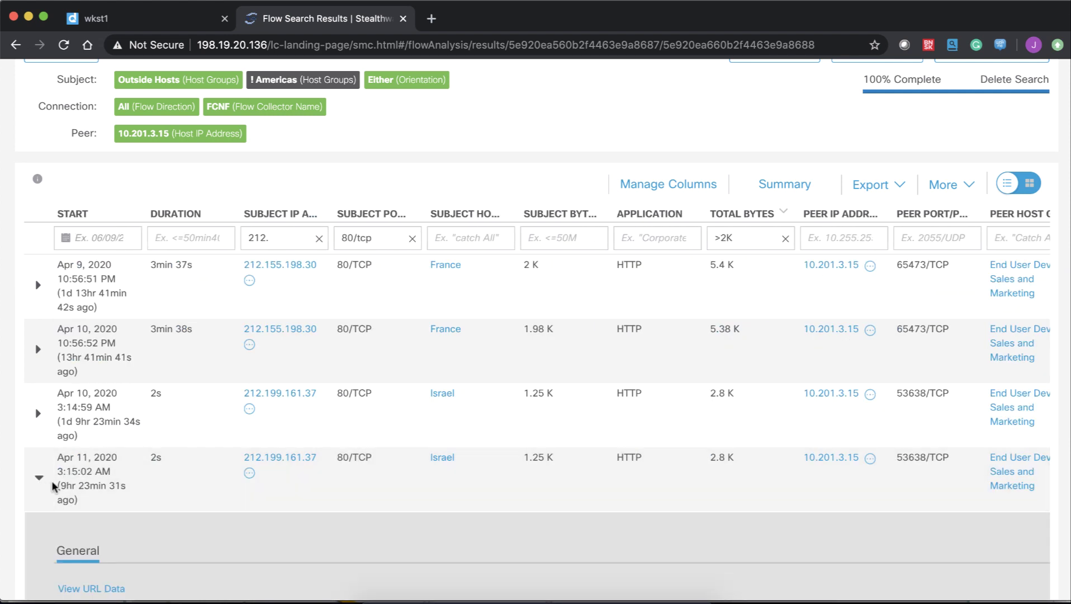
scroll(104, 505, down, 4)
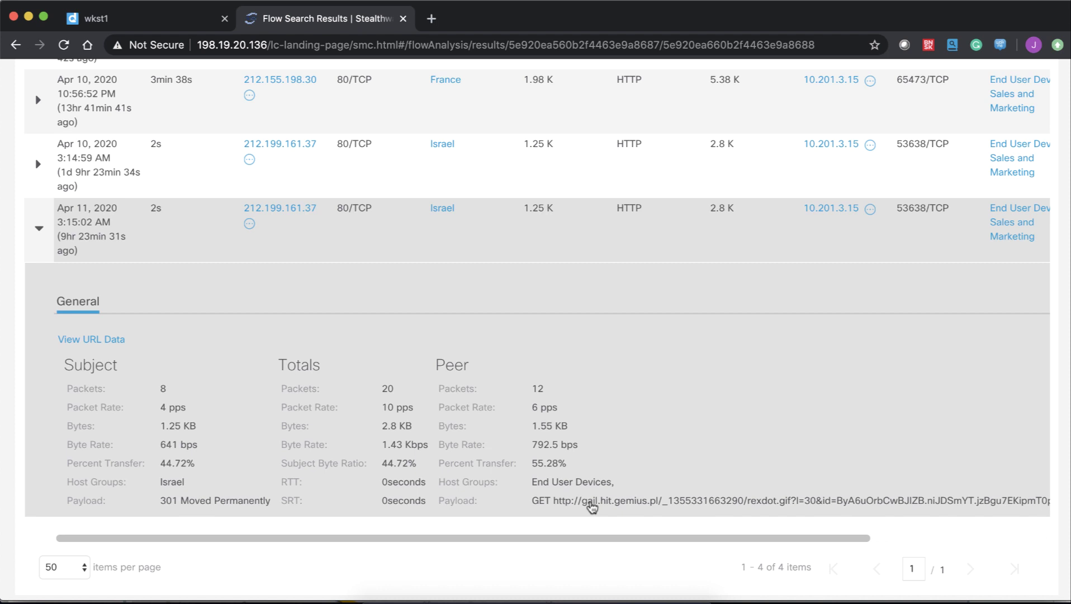
scroll(495, 292, up, 7)
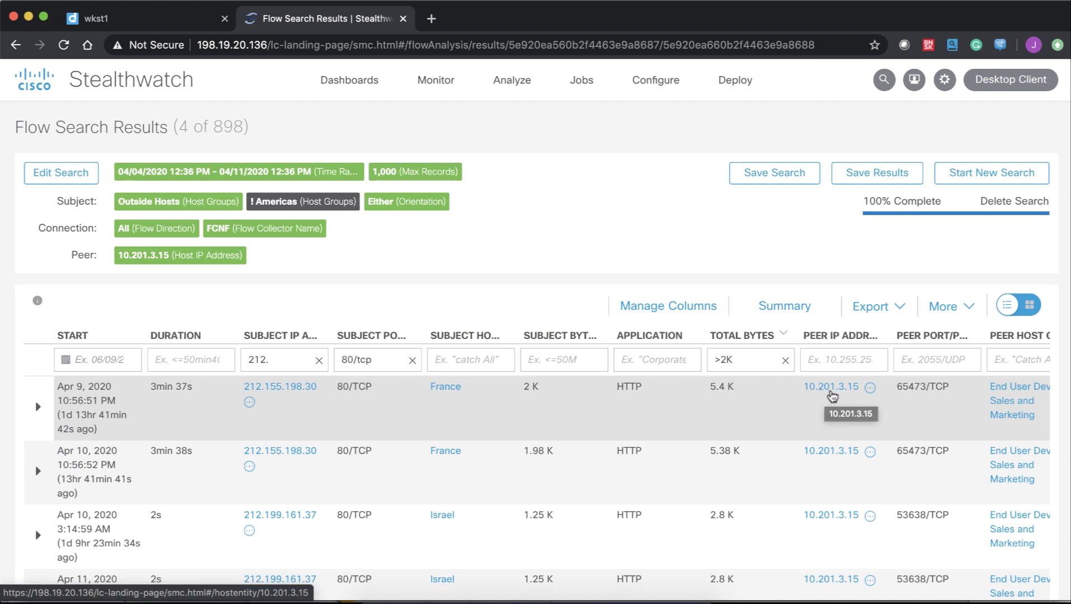
Open peer 10.201.3.15's host report and expand its Suspect Quiet Long Flow - 443 event description
click(832, 396)
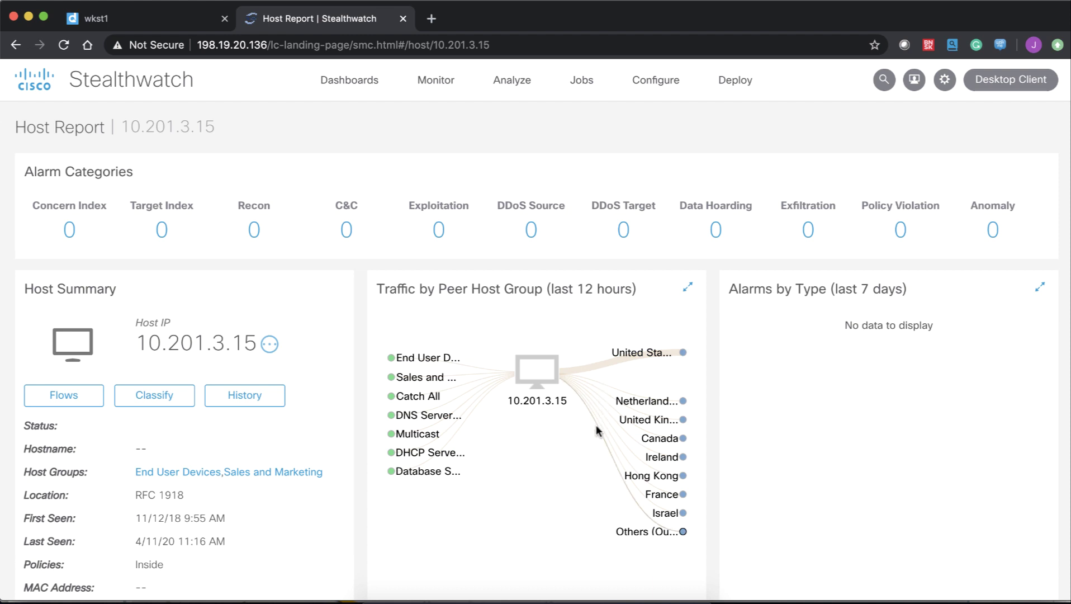
scroll(331, 505, down, 10)
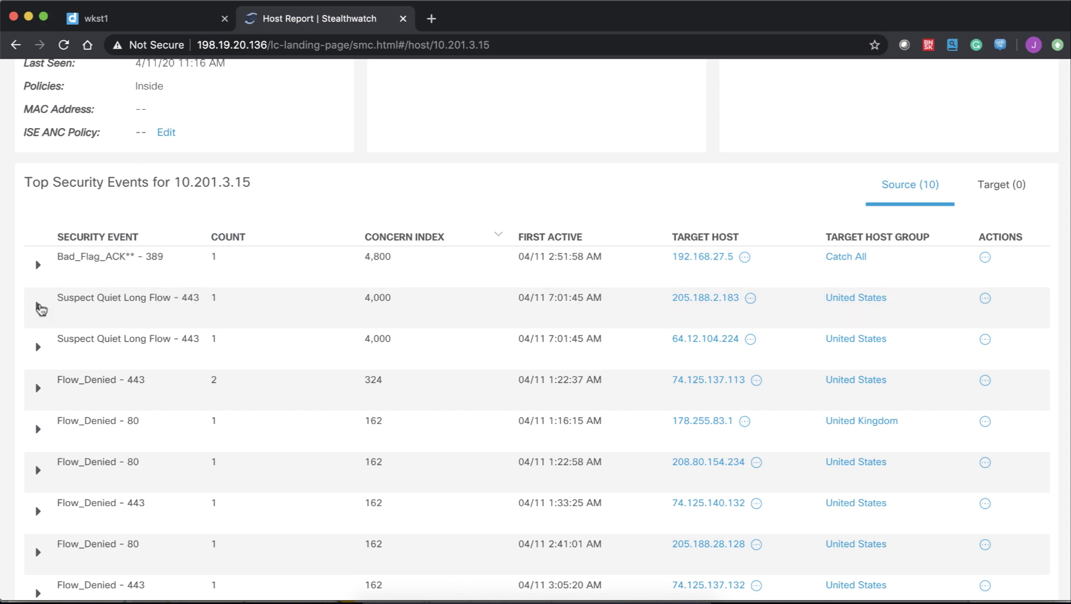
click(39, 307)
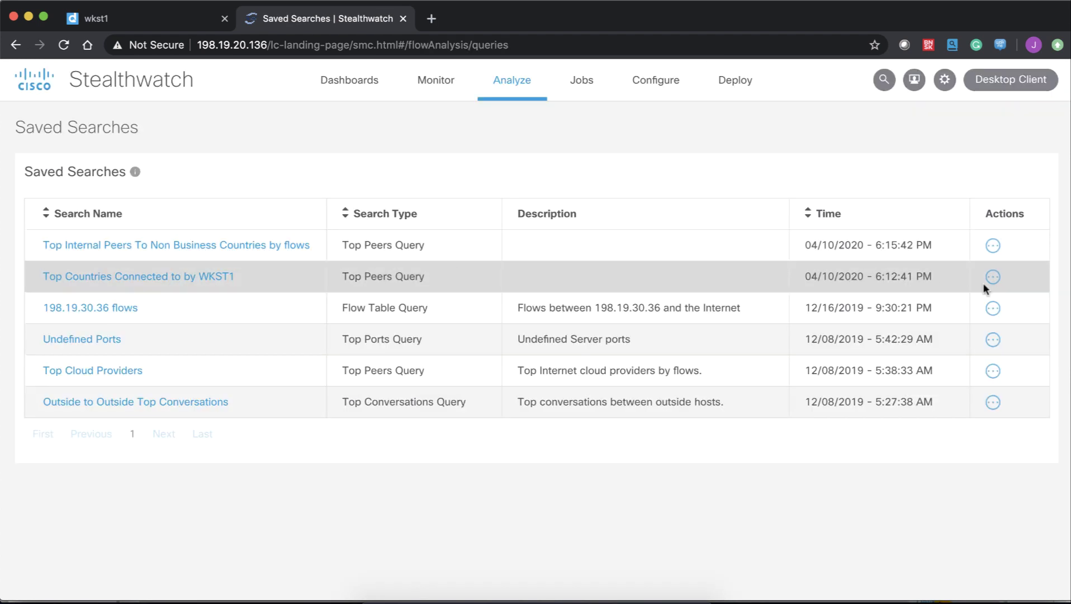
Edit the internal peers saved search, rename it to end in 'bytes', and keep Last 7 Days
click(992, 245)
click(957, 208)
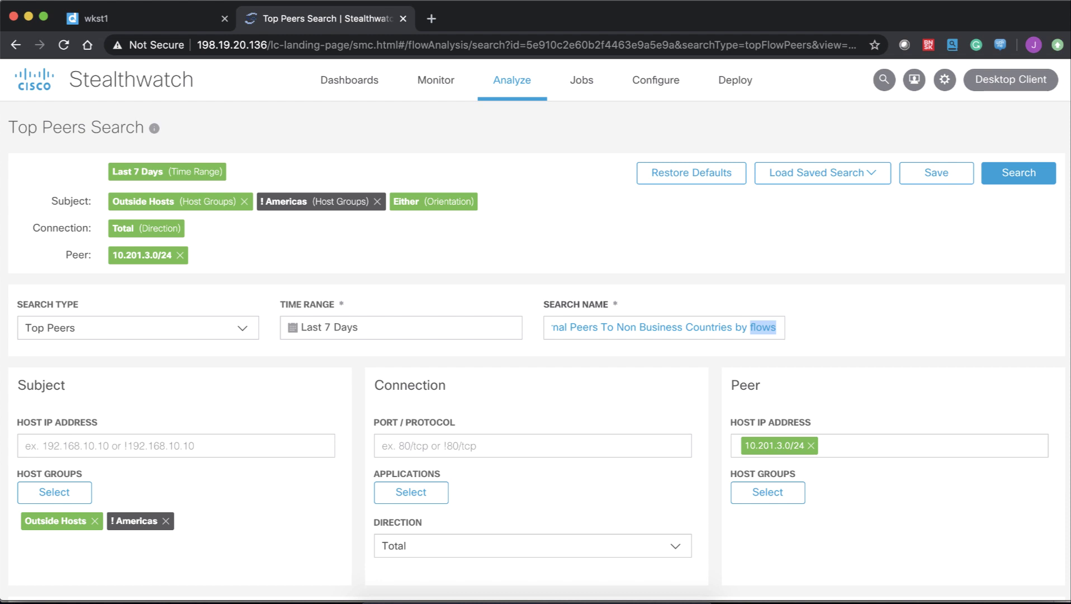
text(bytes)
click(425, 329)
click(204, 368)
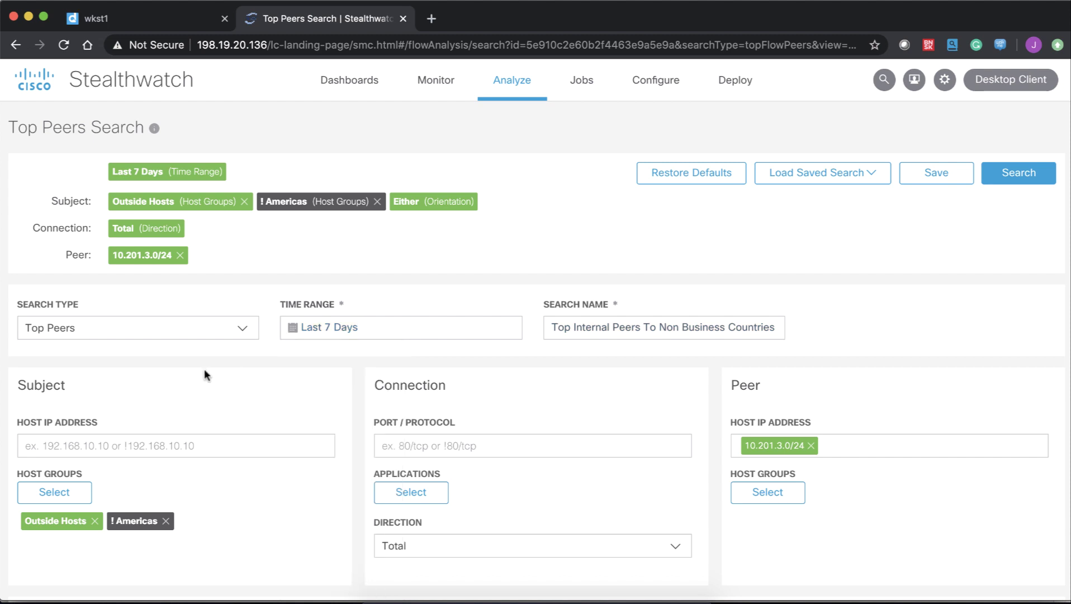
Remove the ! Americas host group from the subject and order results by Bytes
click(166, 521)
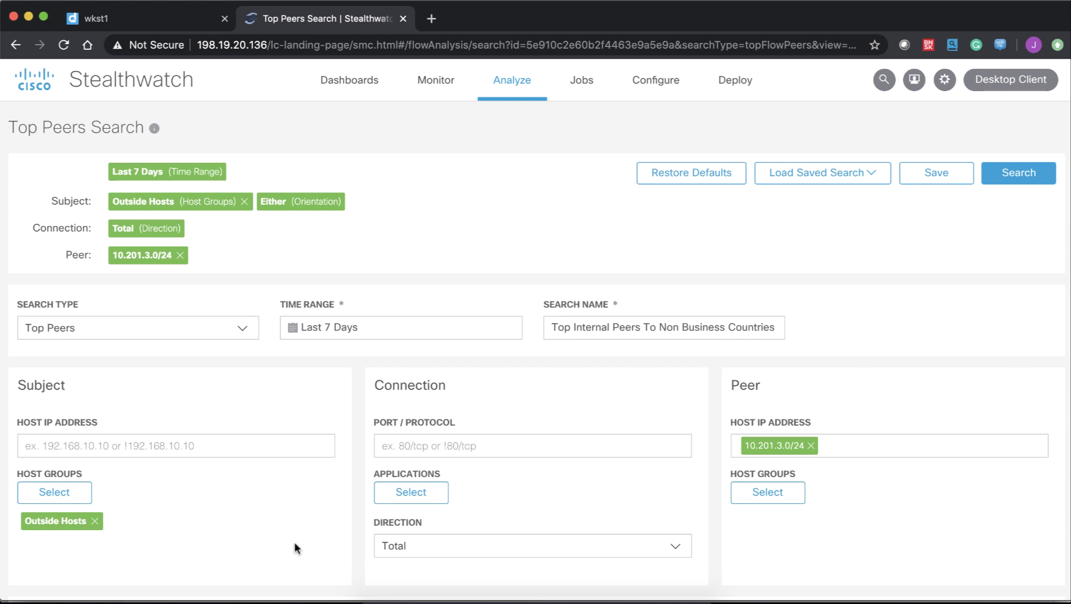
scroll(812, 503, down, 8)
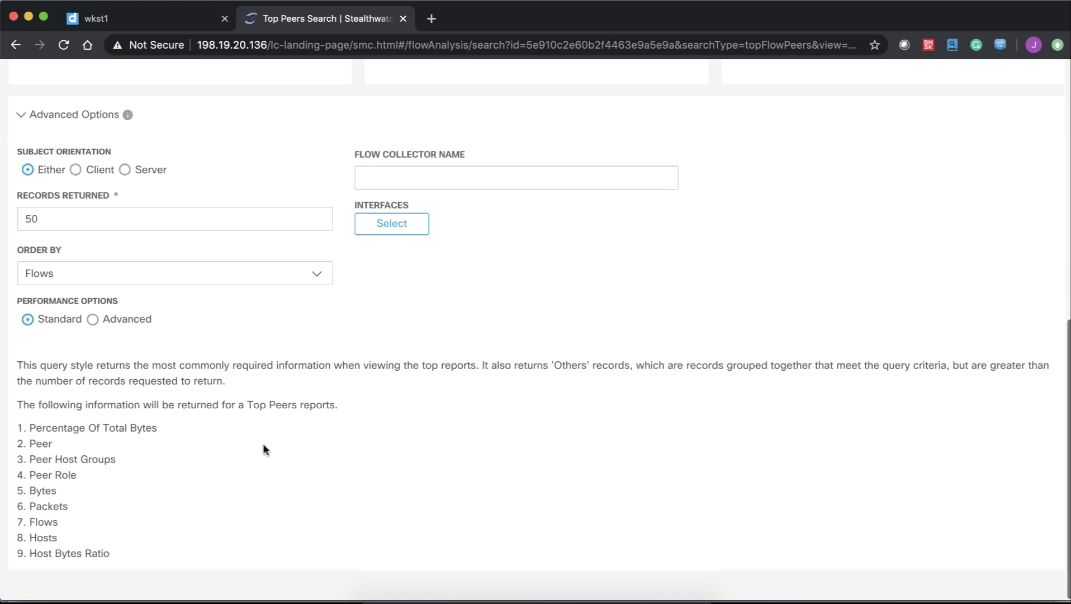
click(94, 278)
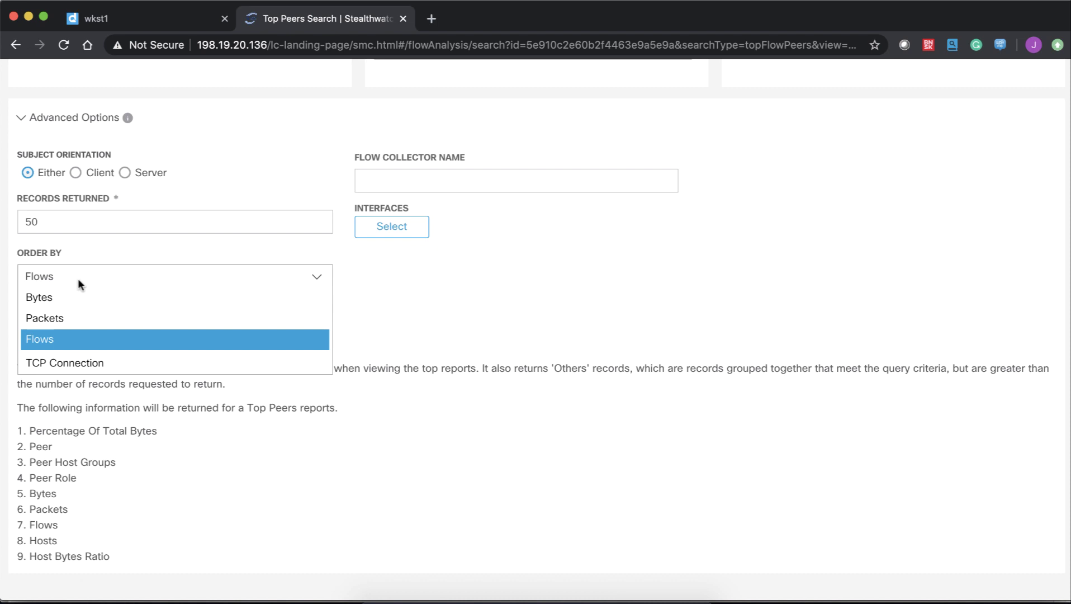
click(71, 298)
scroll(652, 374, up, 1)
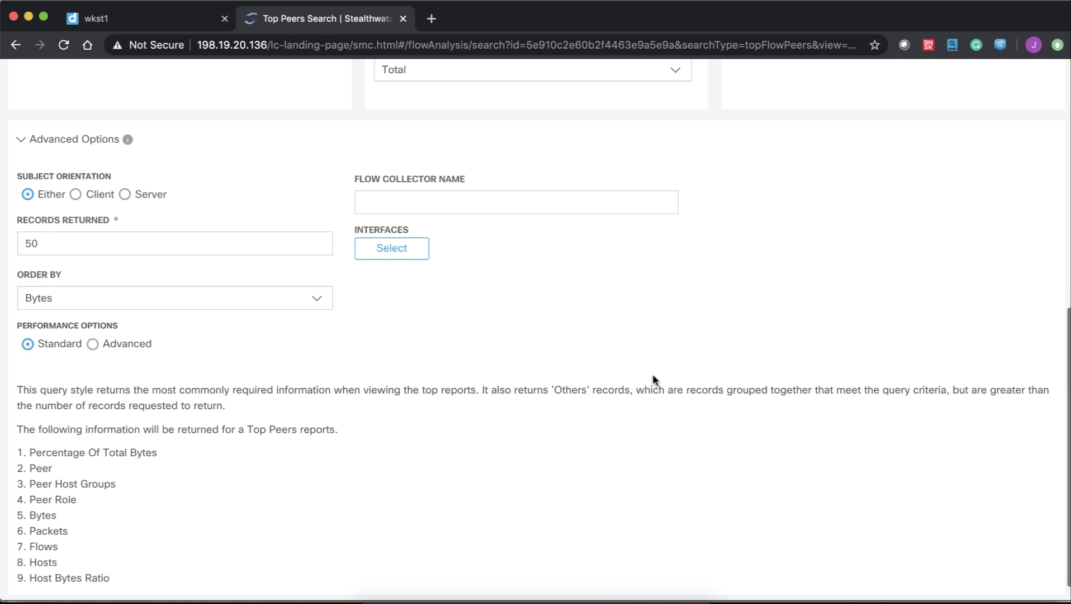
scroll(653, 380, up, 8)
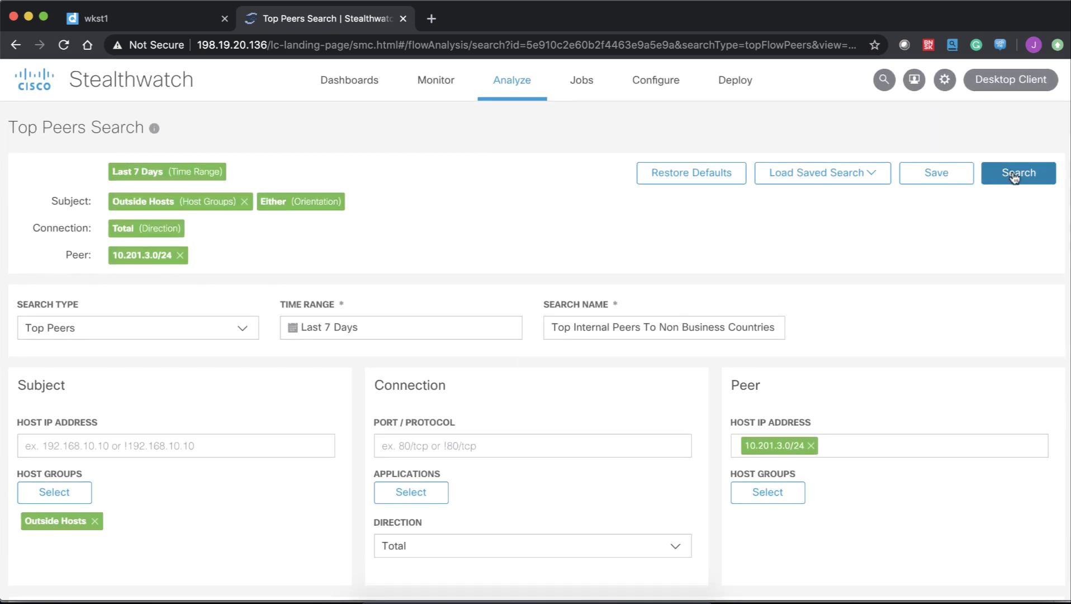
Run the edited Top Peers search to list 51 peers, led by 10.201.3.41 at 14.4 G bytes
click(1014, 175)
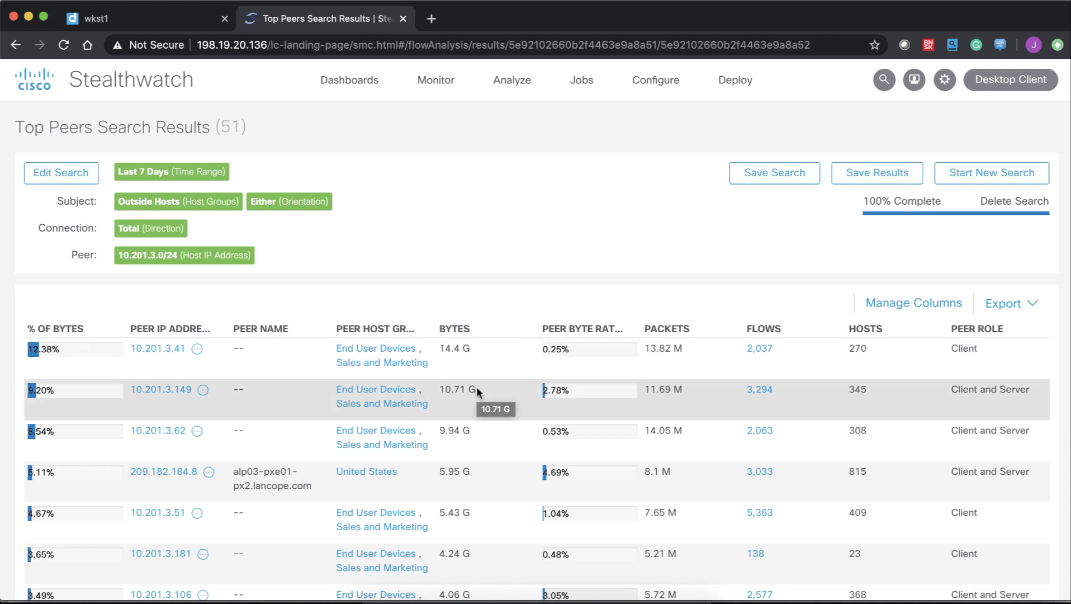
Open peer 10.201.3.149's host report and review its security events, led by Suspect Data Hoarding (22)
click(171, 395)
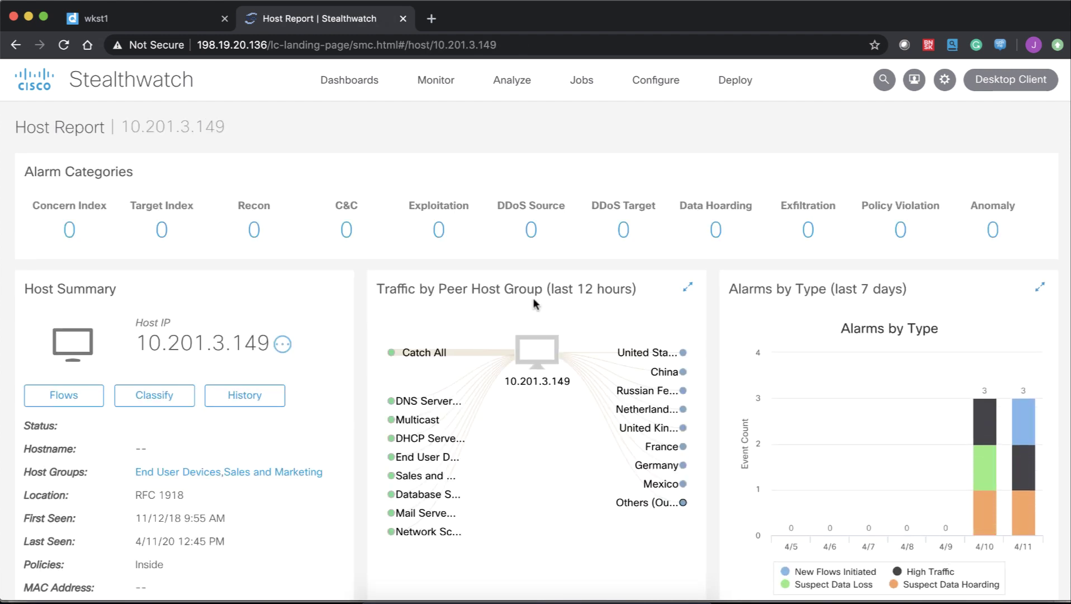
scroll(494, 471, down, 2)
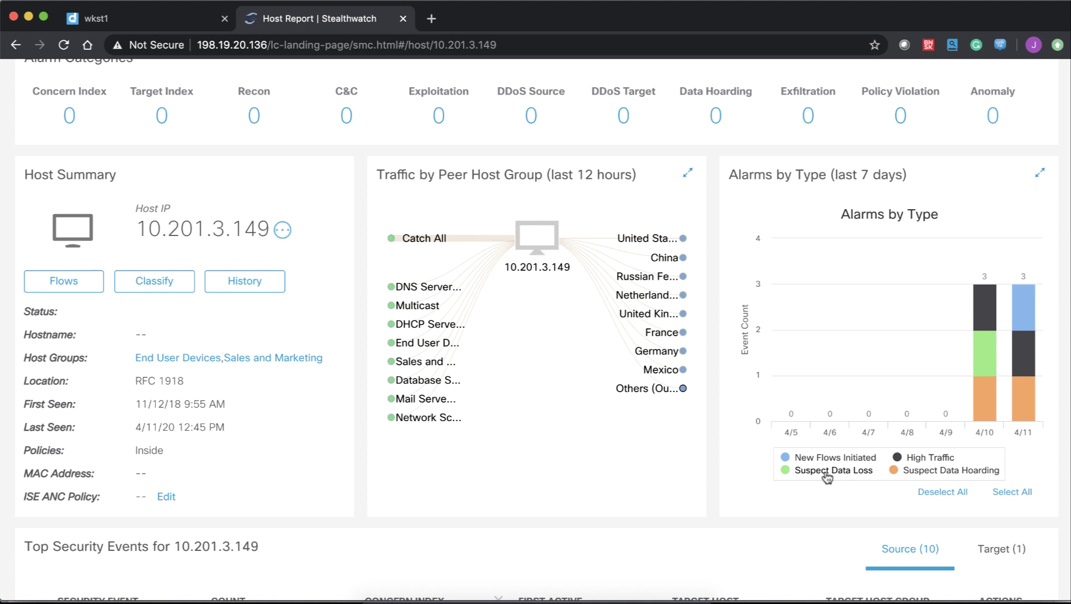
scroll(400, 442, down, 15)
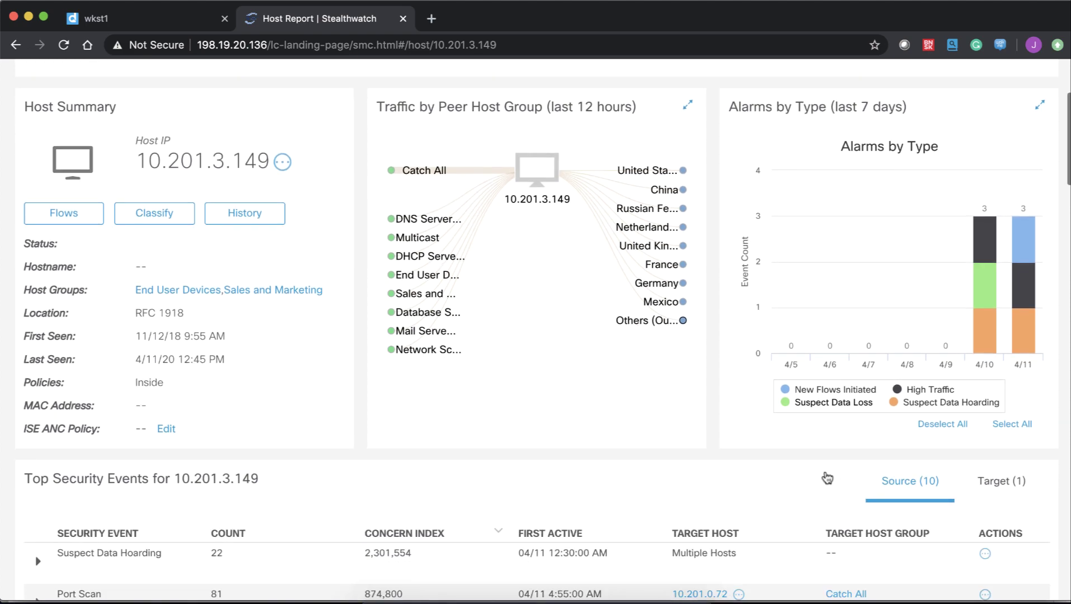
Switch 10.201.3.149's Application Traffic to External, showing HTTPS (unclassified) at 4.4 GB (67%)
scroll(400, 442, down, 2)
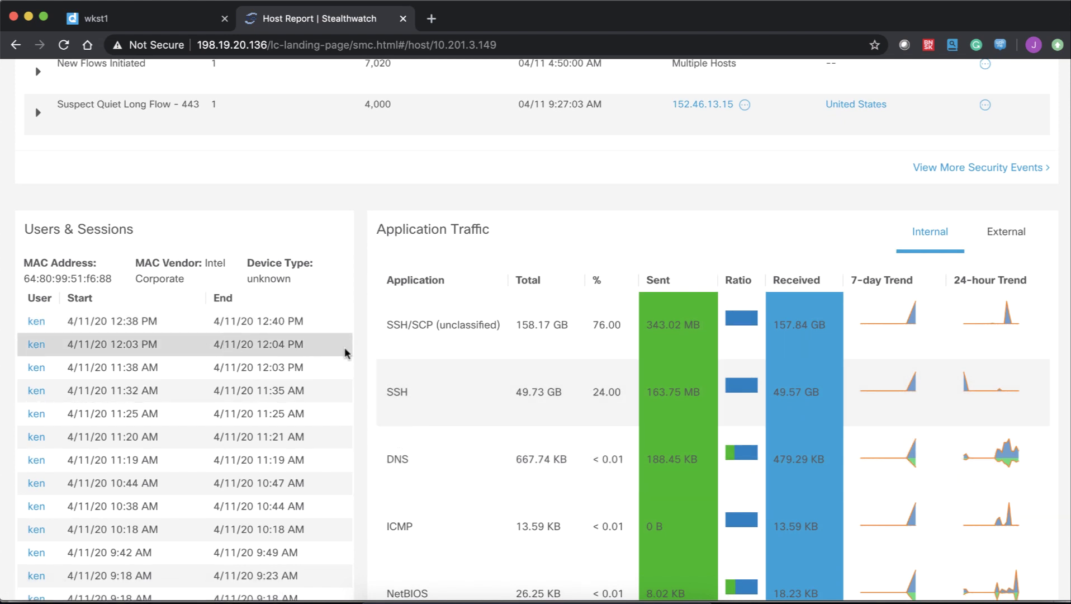
triple_click(396, 341)
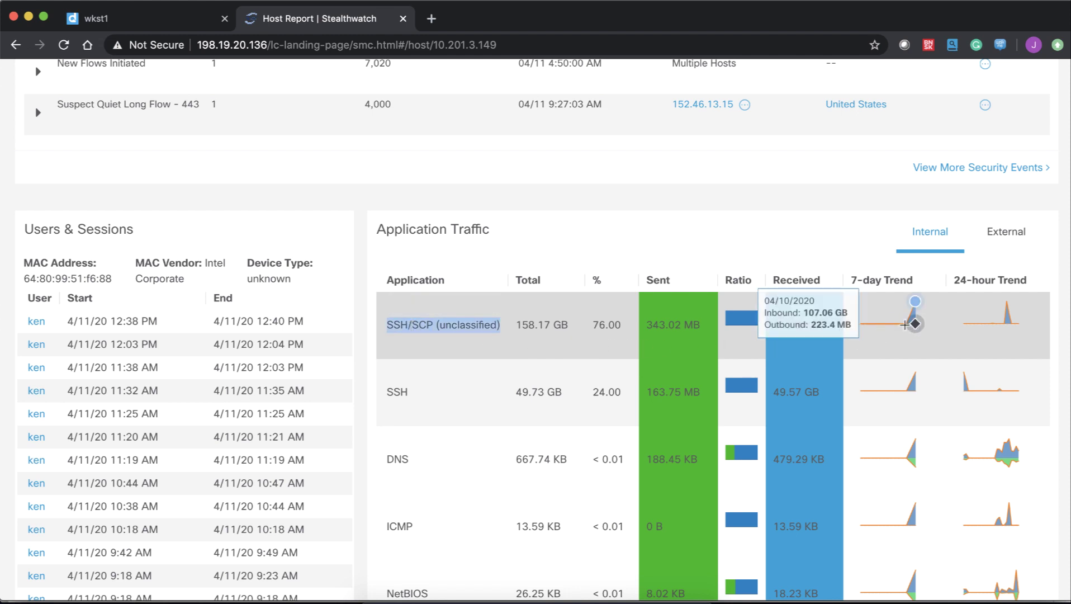
click(1005, 234)
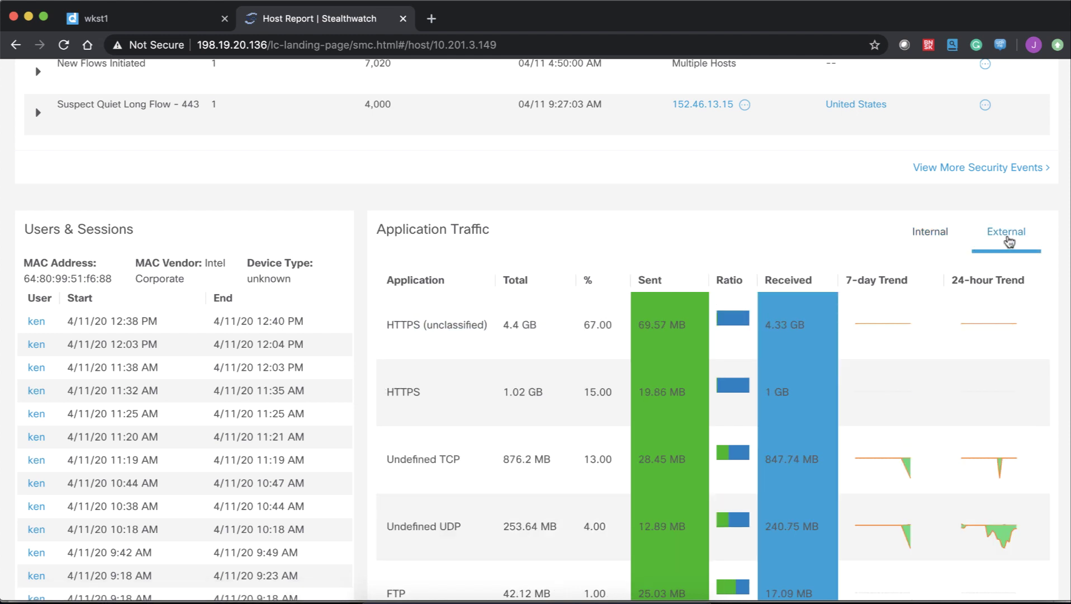